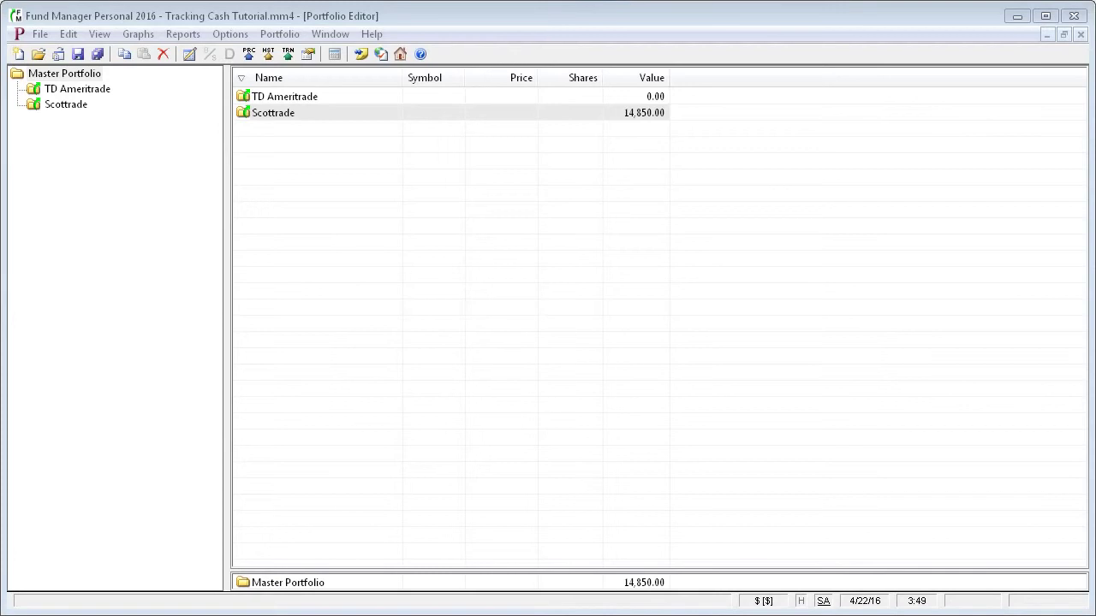
- Open the data register of the TD Ameritrade cash investment
left_click(91, 93)
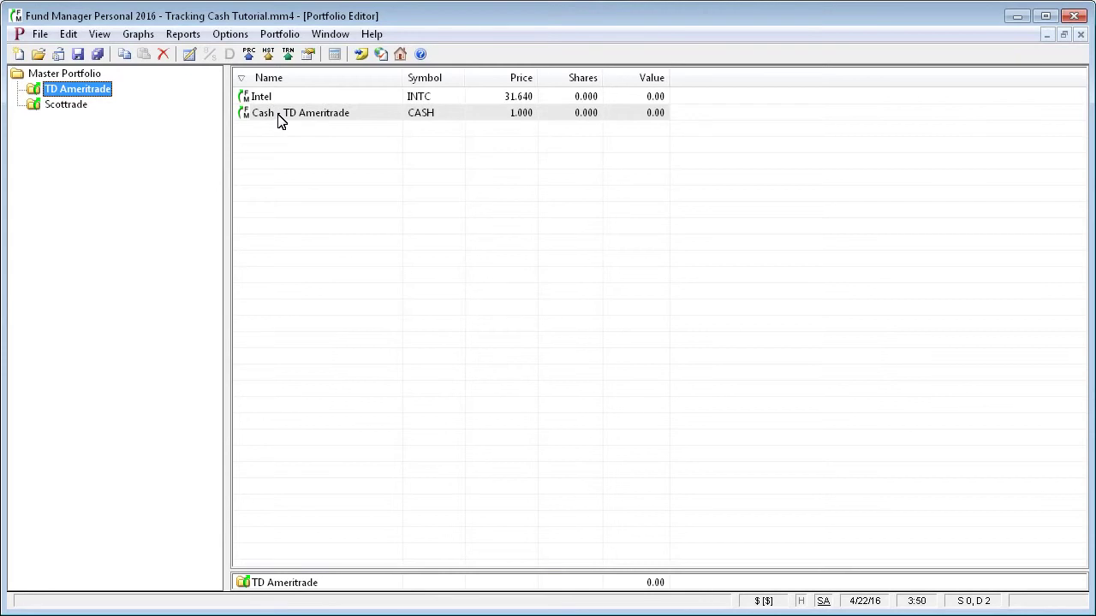
left_click(280, 121)
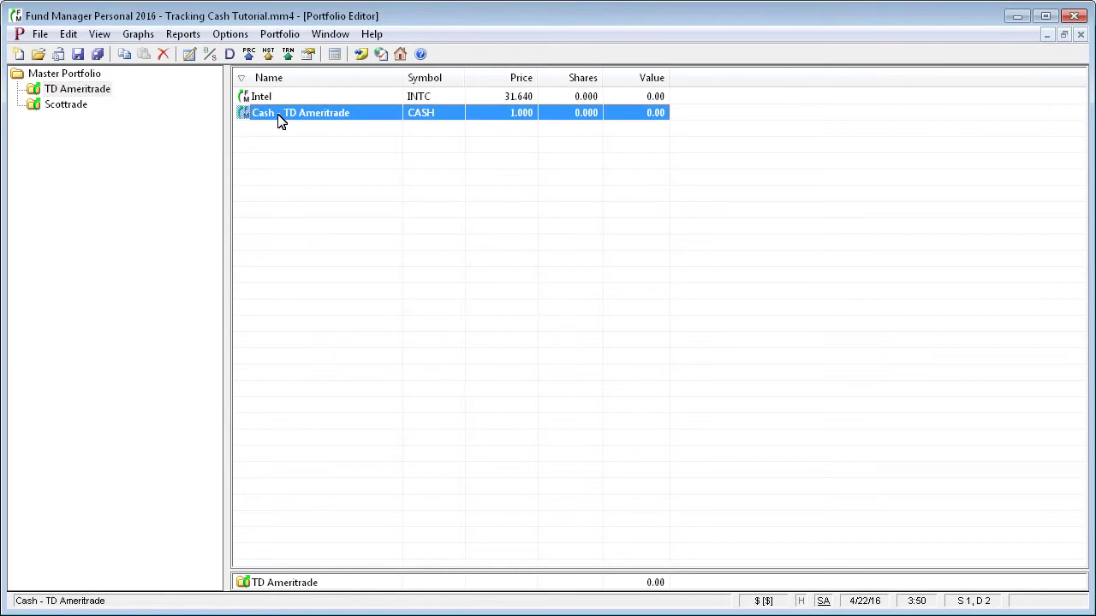
double_click(280, 120)
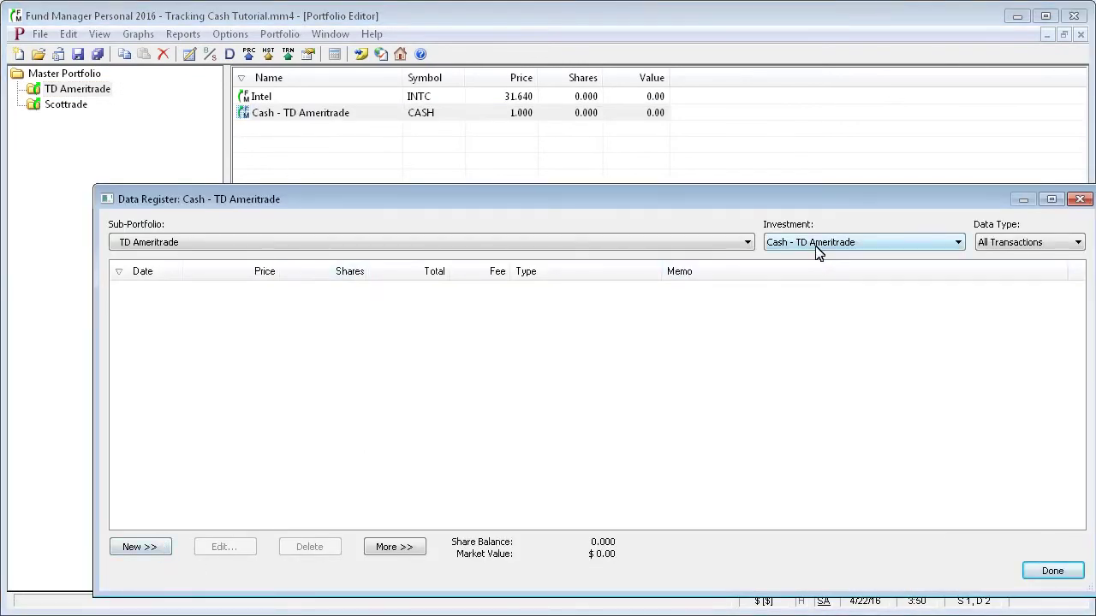
- Record a buy in the TD Ameritrade cash account dated 1/1/2016 with value 10000 and memo "opening deposit"
left_click(141, 548)
left_click(143, 567)
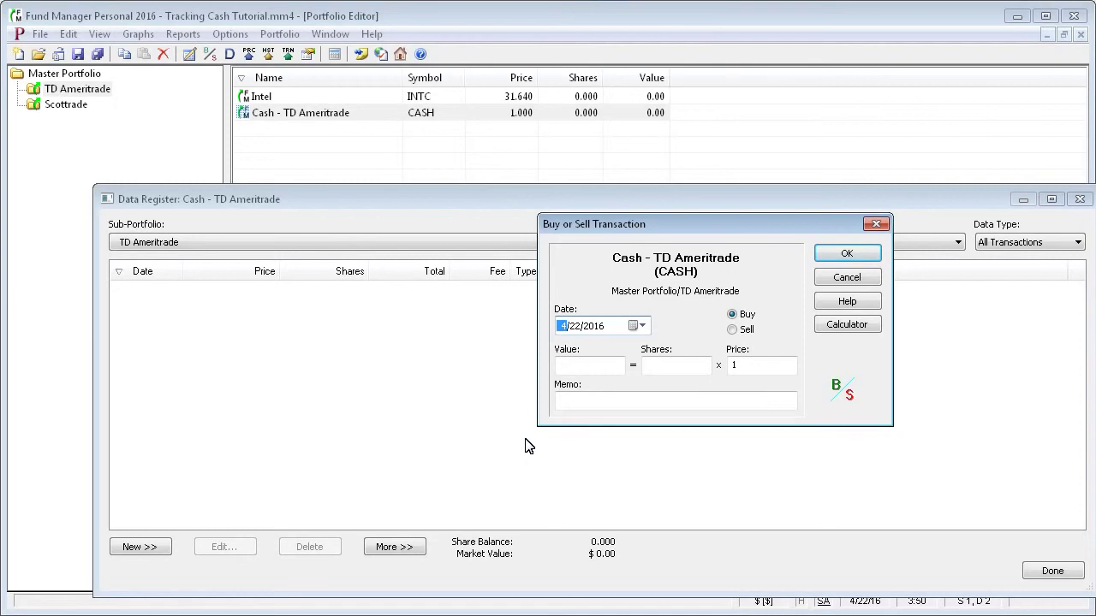
type("1/1")
left_click(588, 366)
type("10000")
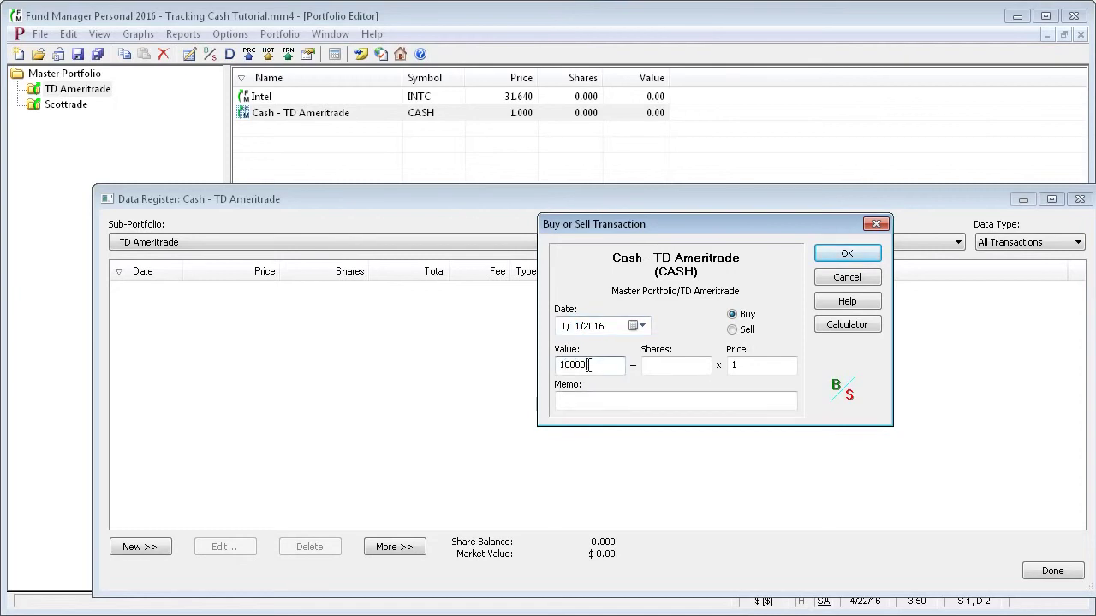
key("Tab")
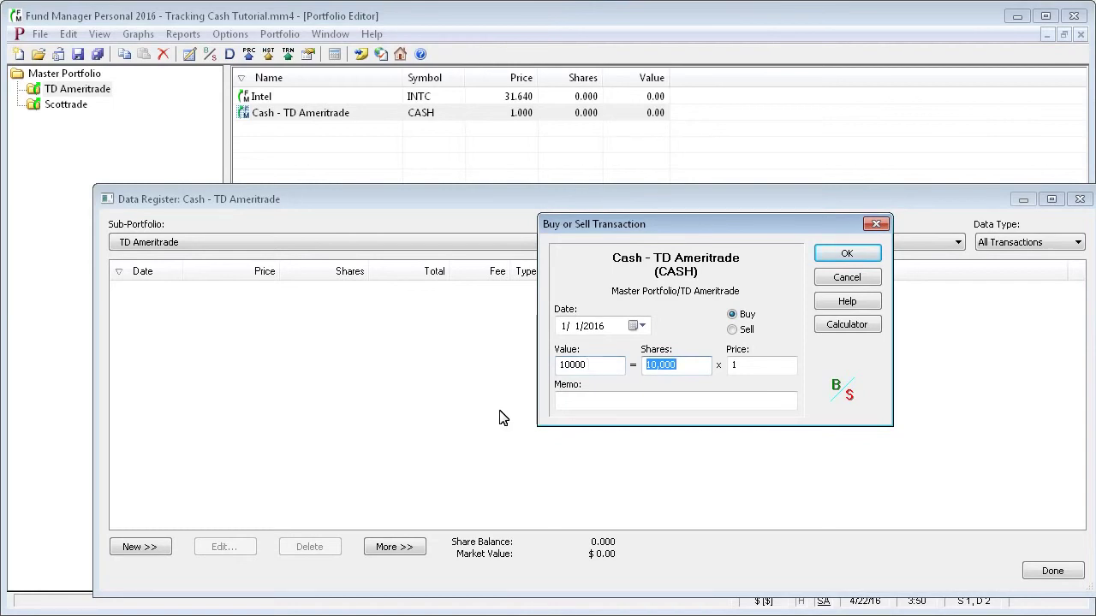
left_click(585, 404)
type("opening deposit")
left_click(835, 255)
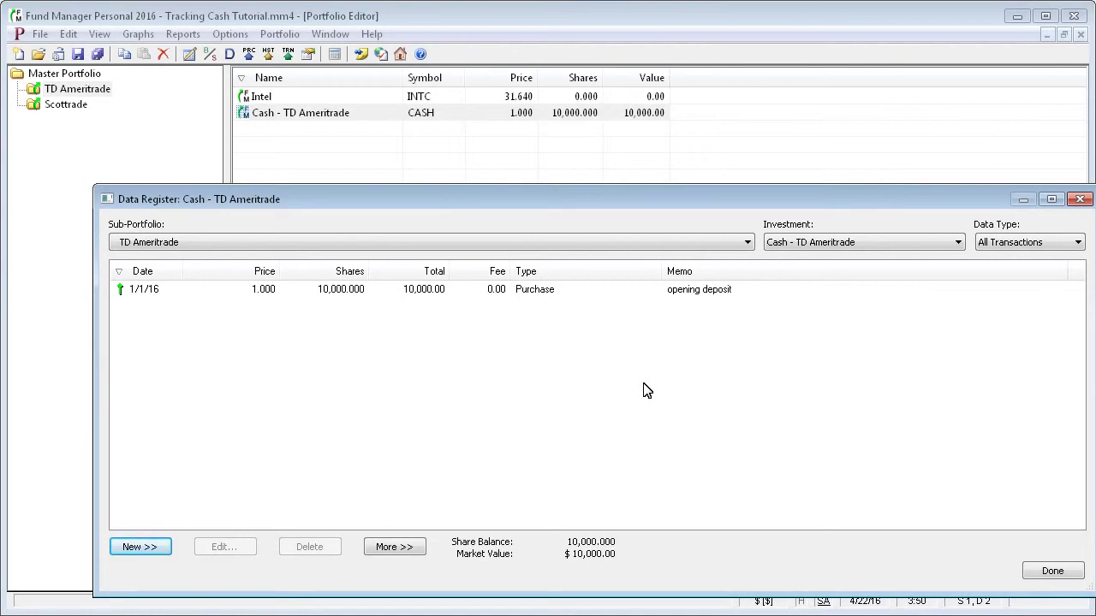
- Record a reinvested Interest Income distribution of 0.50 with period ending 2/29/2016 in the cash account, and close its register
left_click(147, 550)
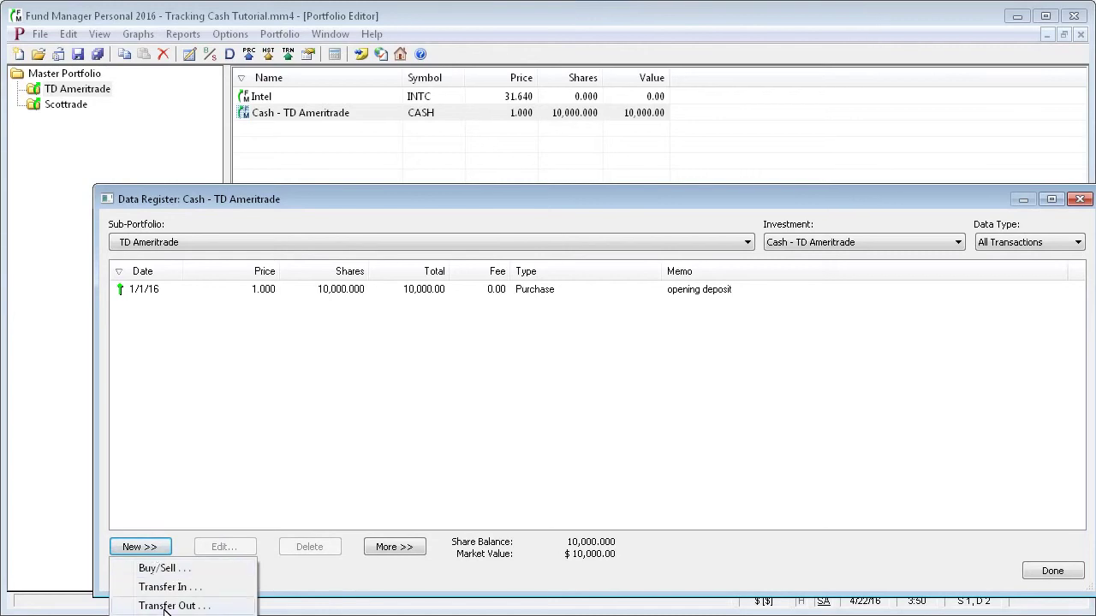
left_click(245, 613)
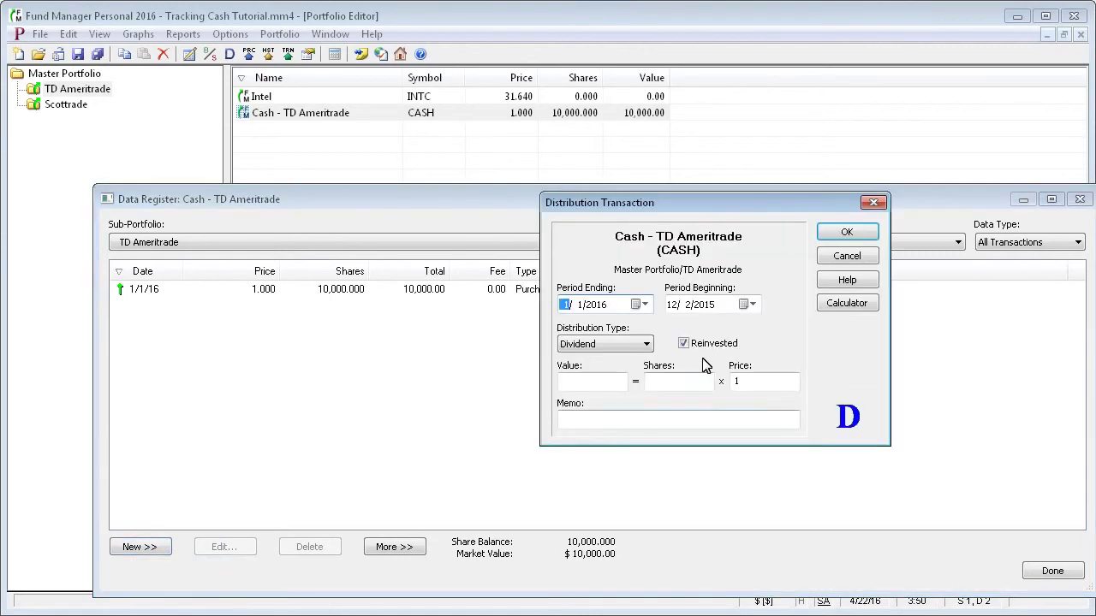
left_click(647, 344)
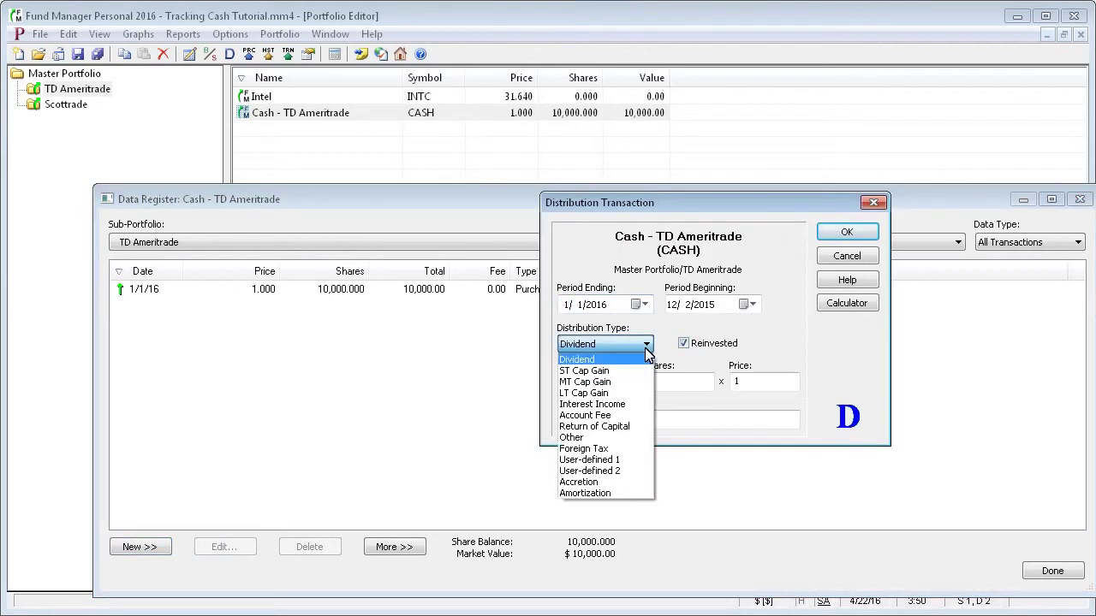
left_click(622, 404)
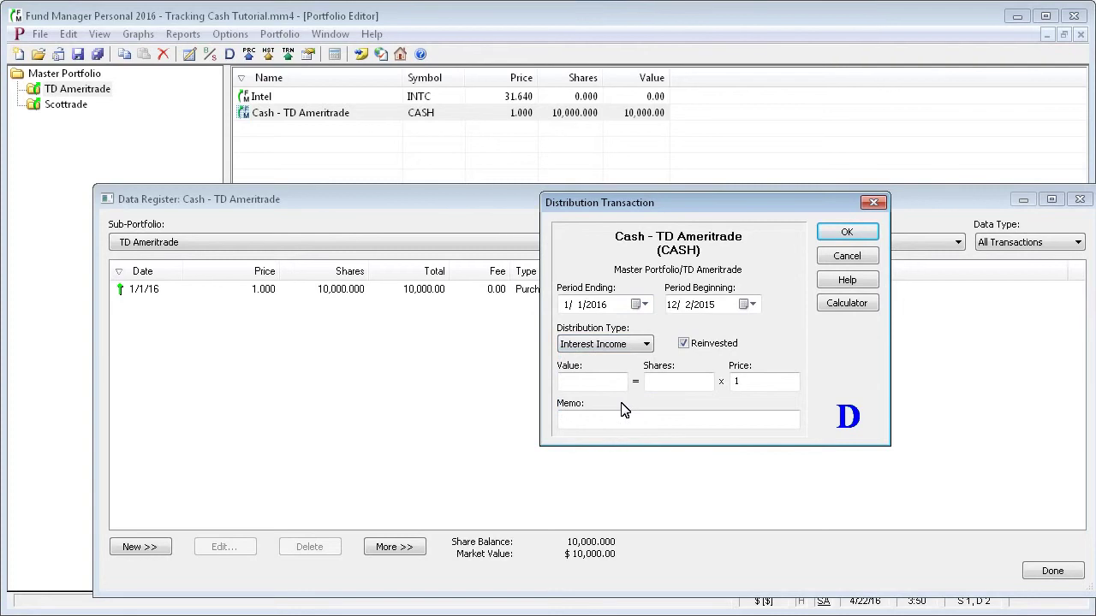
left_click(565, 309)
type("2/29")
key("Tab")
left_click(590, 386)
type("0.50")
key("Tab")
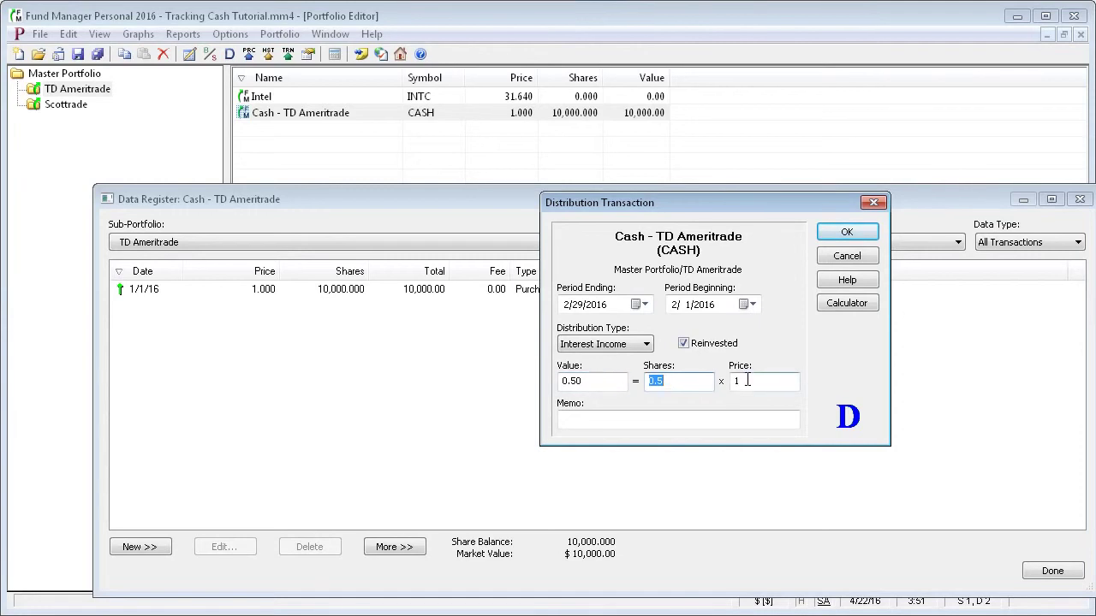
left_click(844, 234)
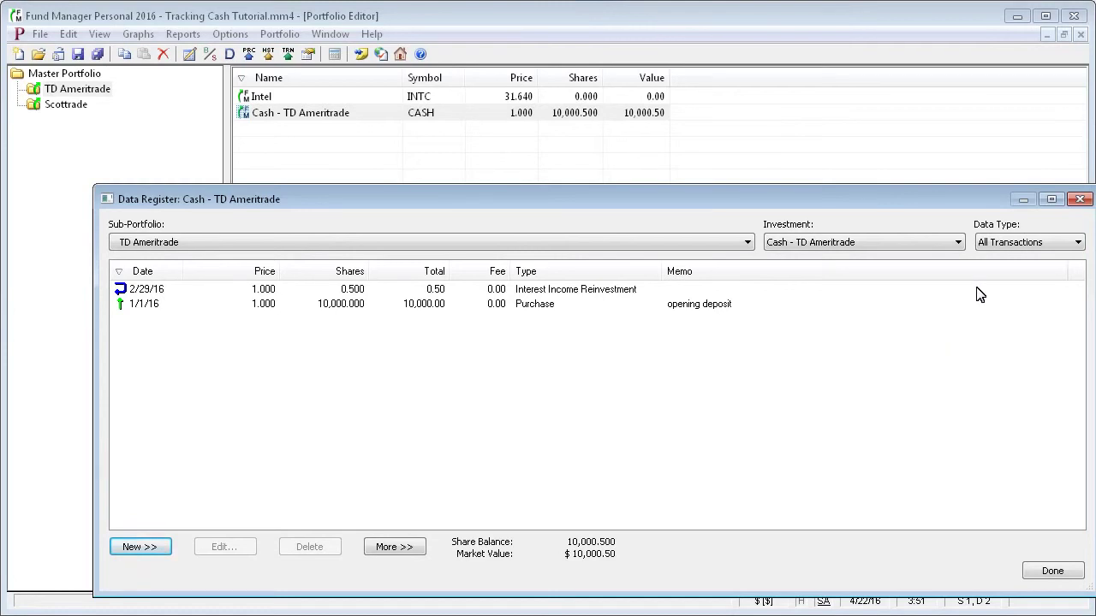
left_click(1080, 198)
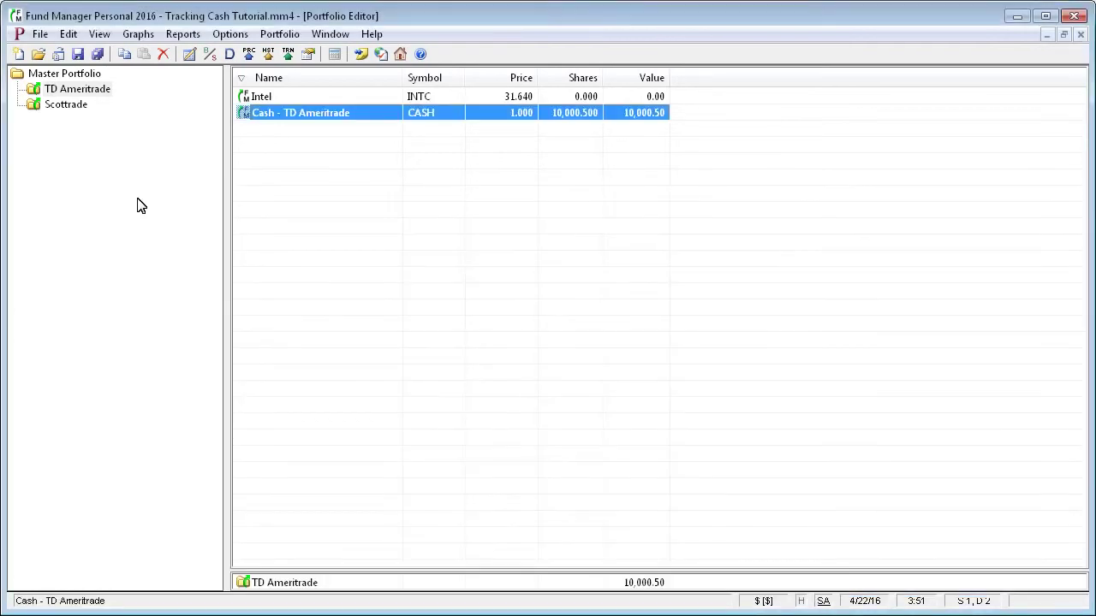
- Check which default cash account is assigned in the TD Ameritrade sub-portfolio's properties
left_click(85, 92)
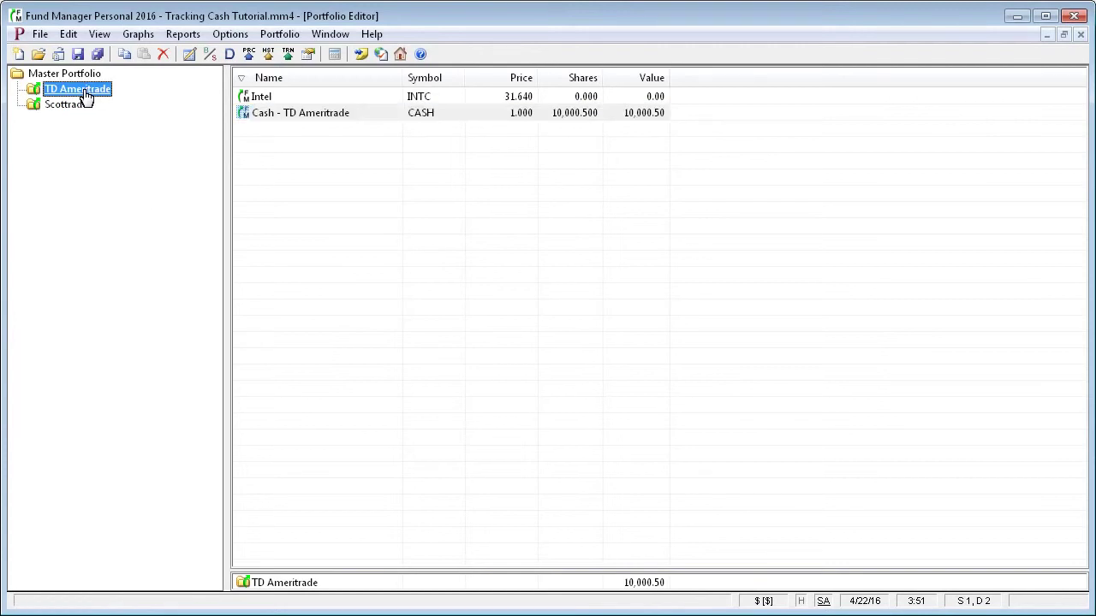
right_click(85, 94)
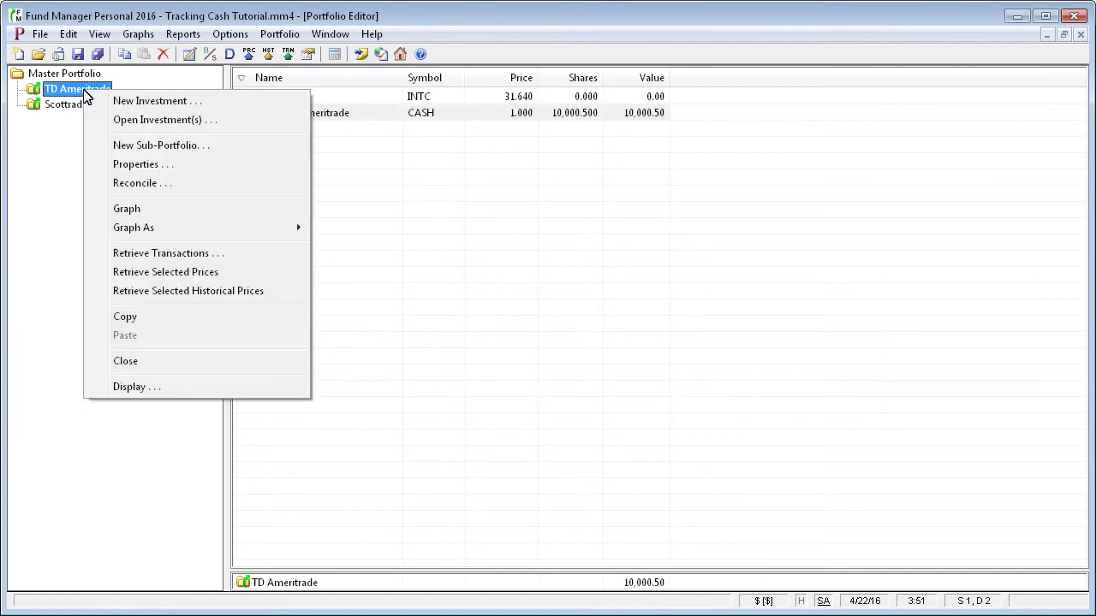
left_click(133, 167)
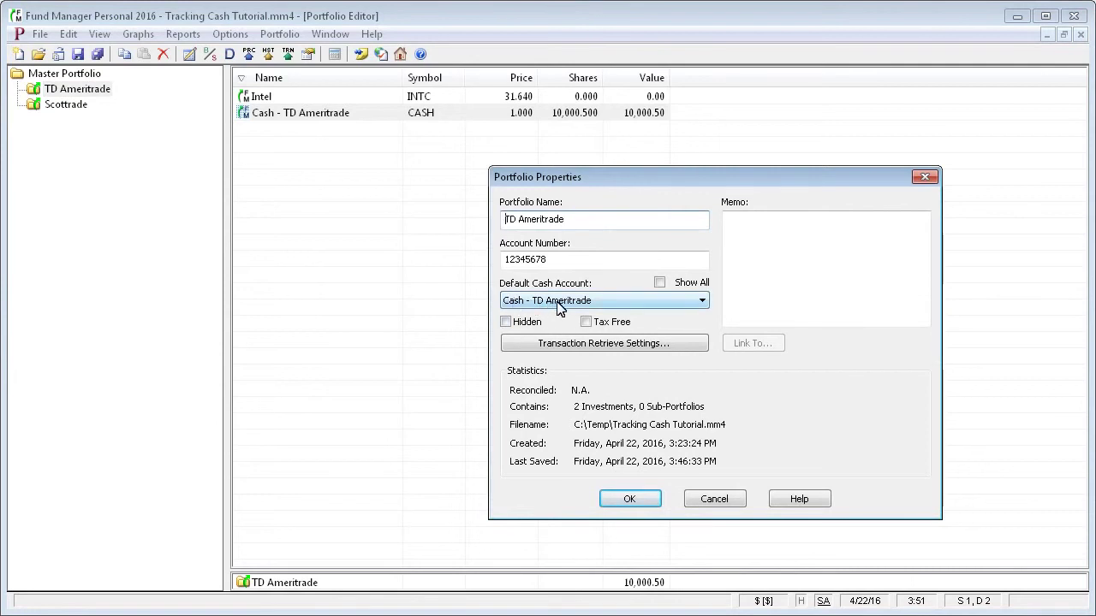
left_click(702, 301)
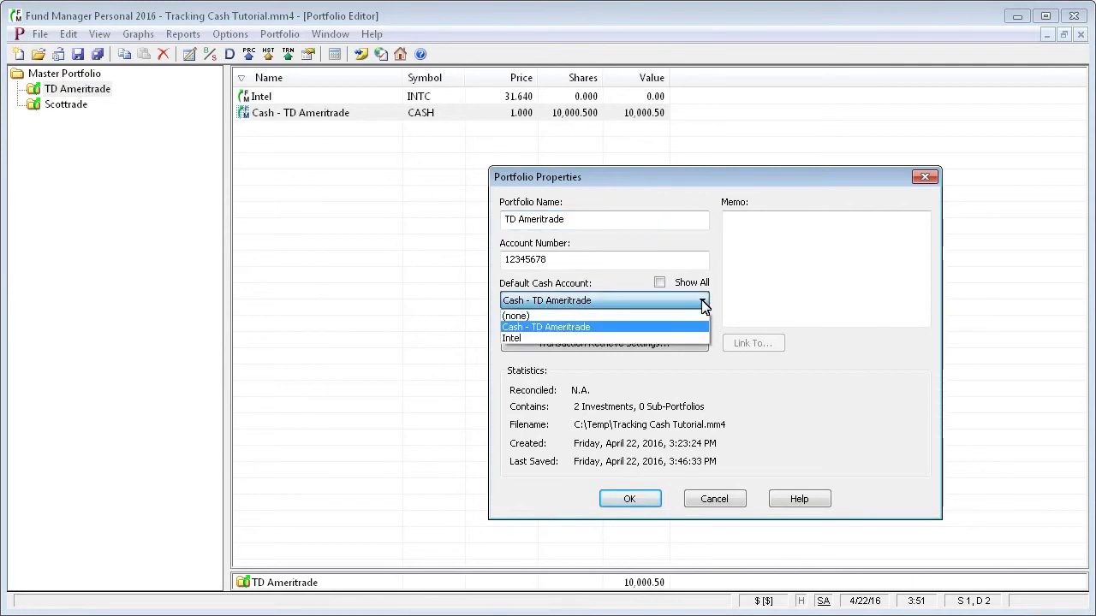
left_click(702, 303)
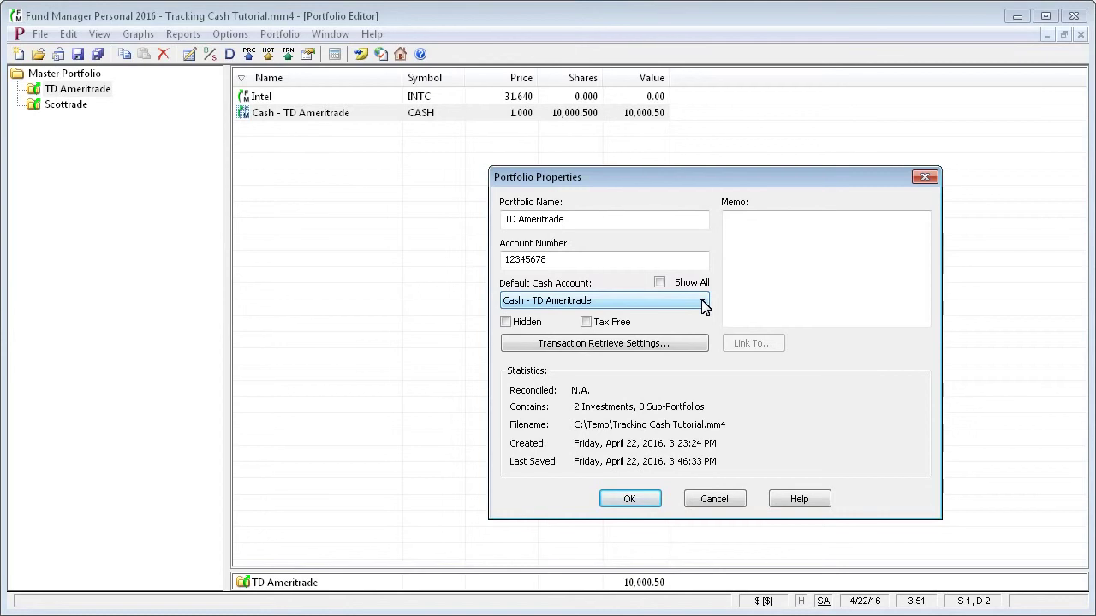
left_click(618, 504)
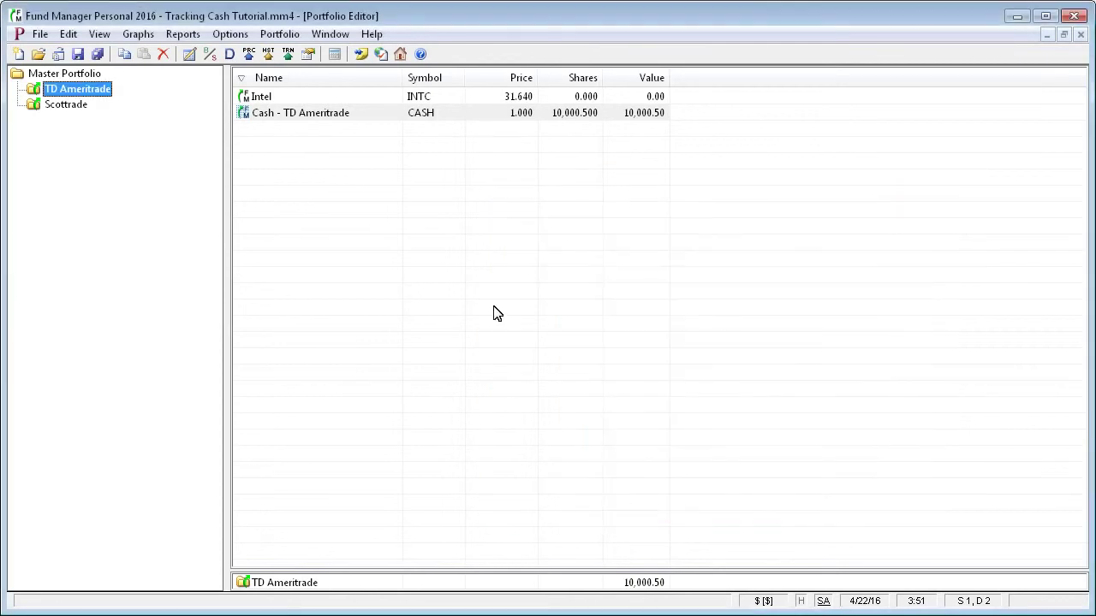
- Start a buy transaction for Intel in TD Ameritrade and date it 3/16/2016
left_click(274, 99)
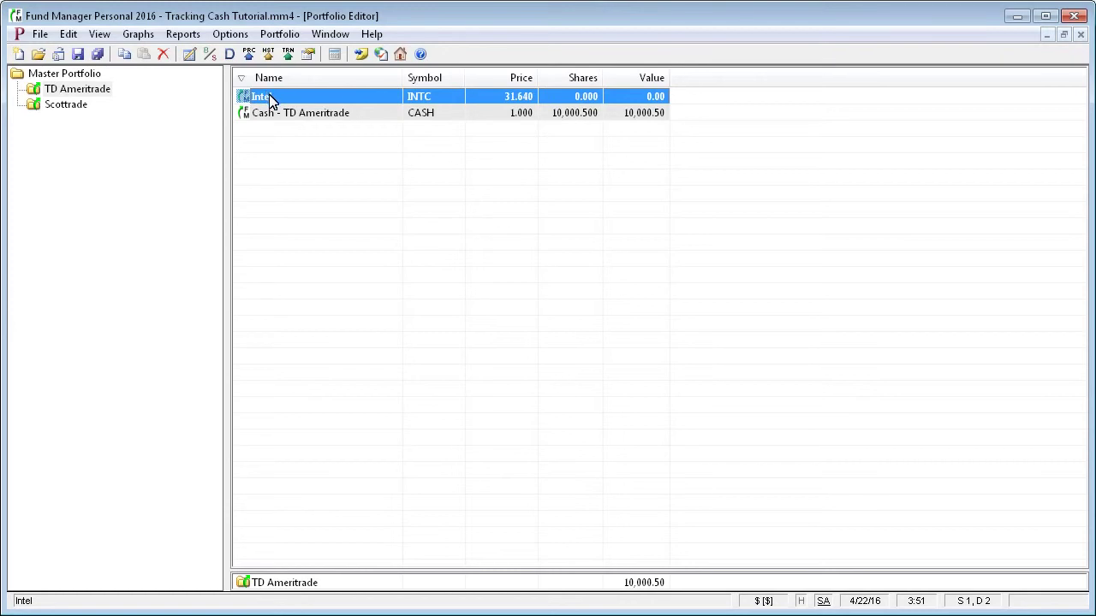
left_click(210, 54)
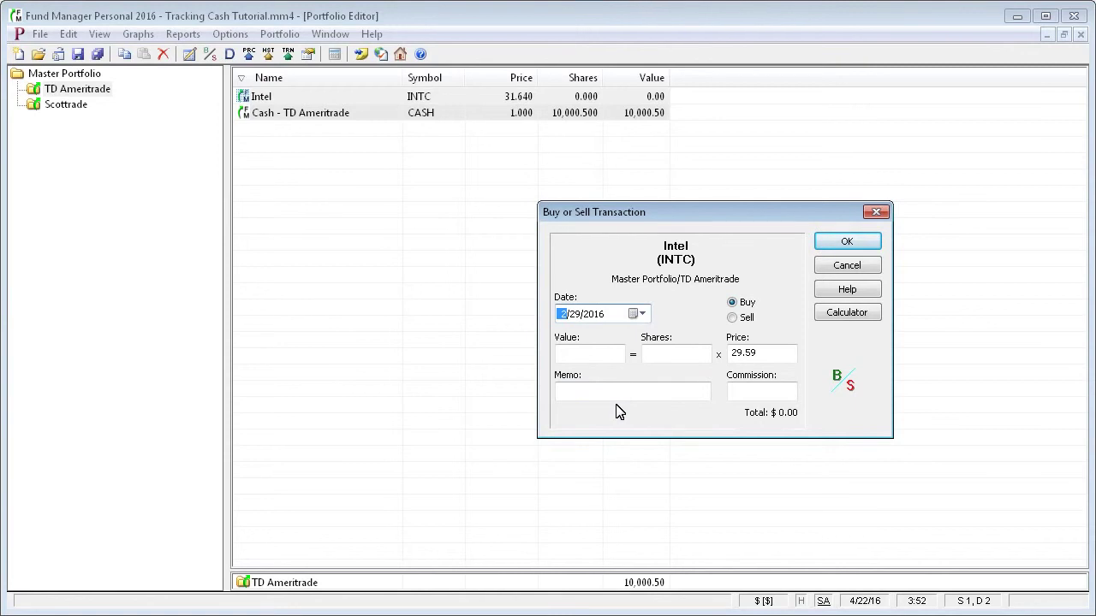
left_click(640, 315)
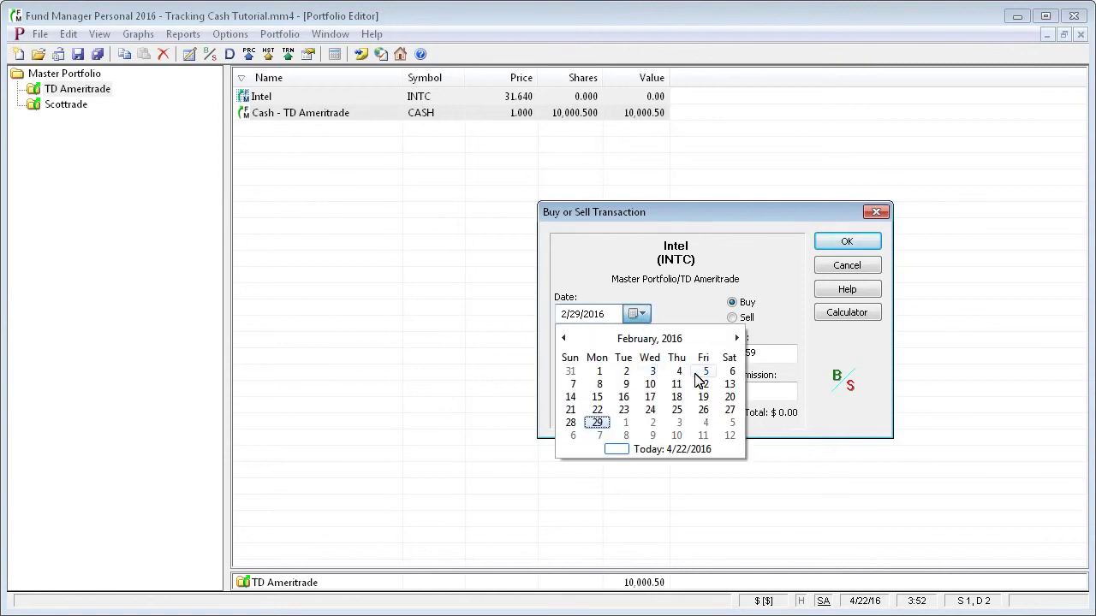
left_click(736, 338)
left_click(649, 399)
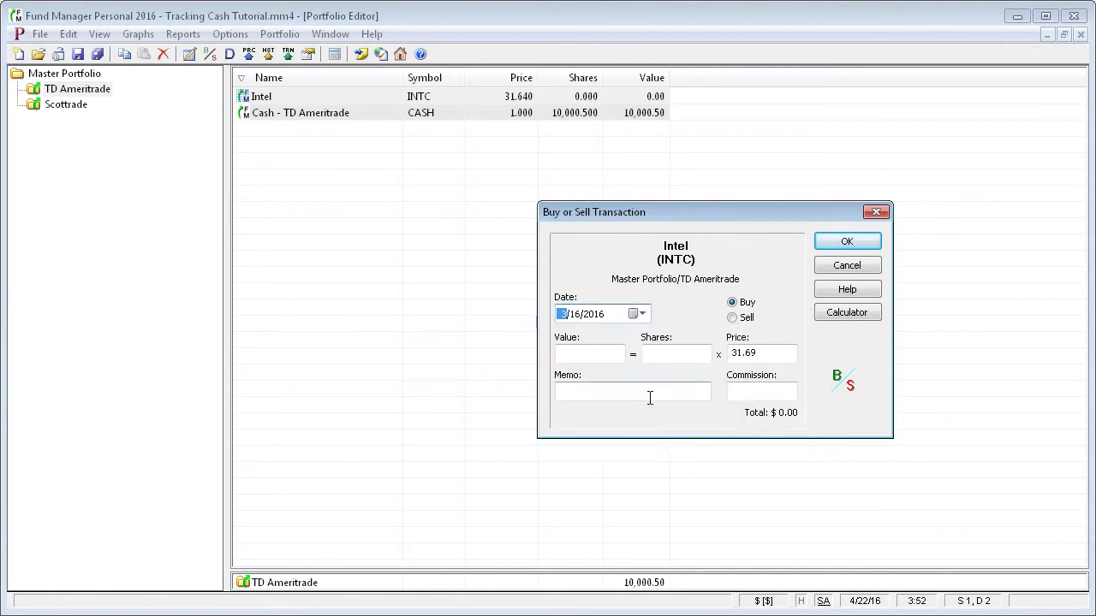
- Set the Intel purchase's value to 5000, shares to 160 and memo to "testing cash", and record it
left_click(599, 352)
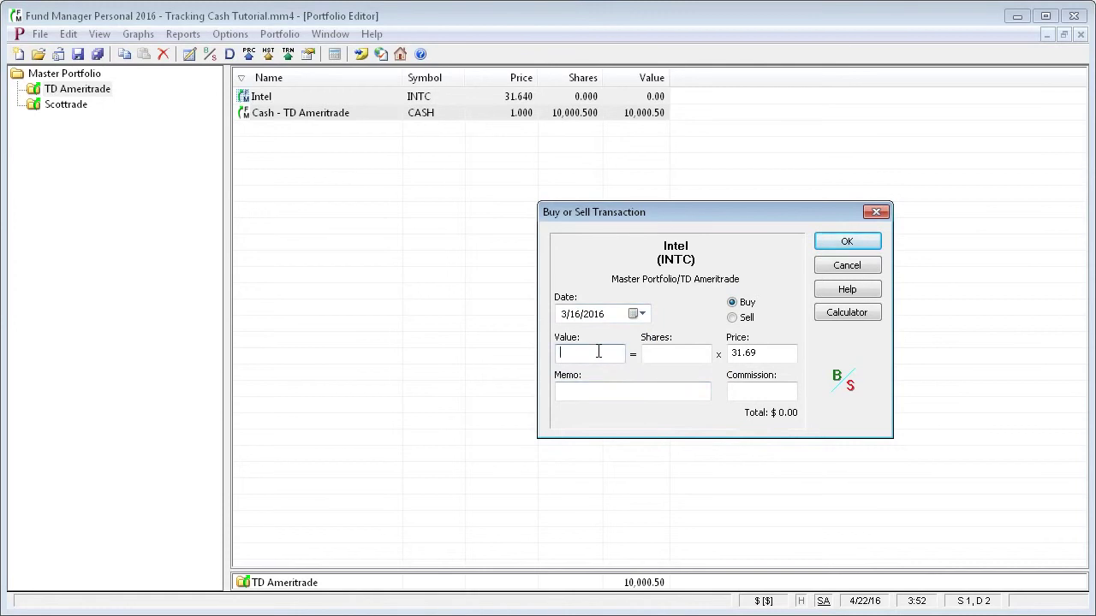
type("5000")
key("Tab")
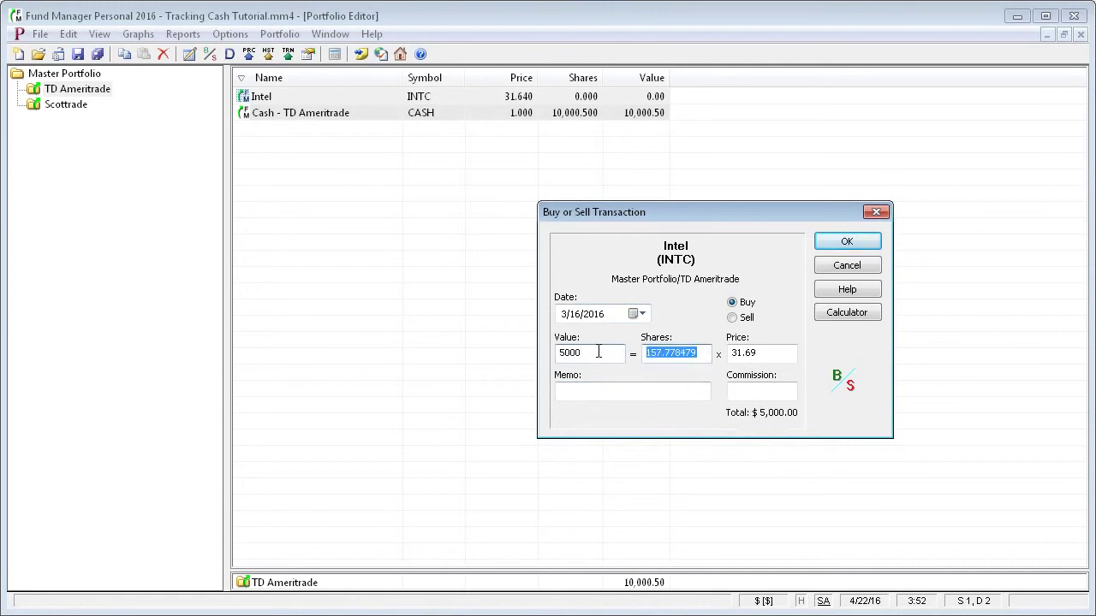
type("160")
key("Tab")
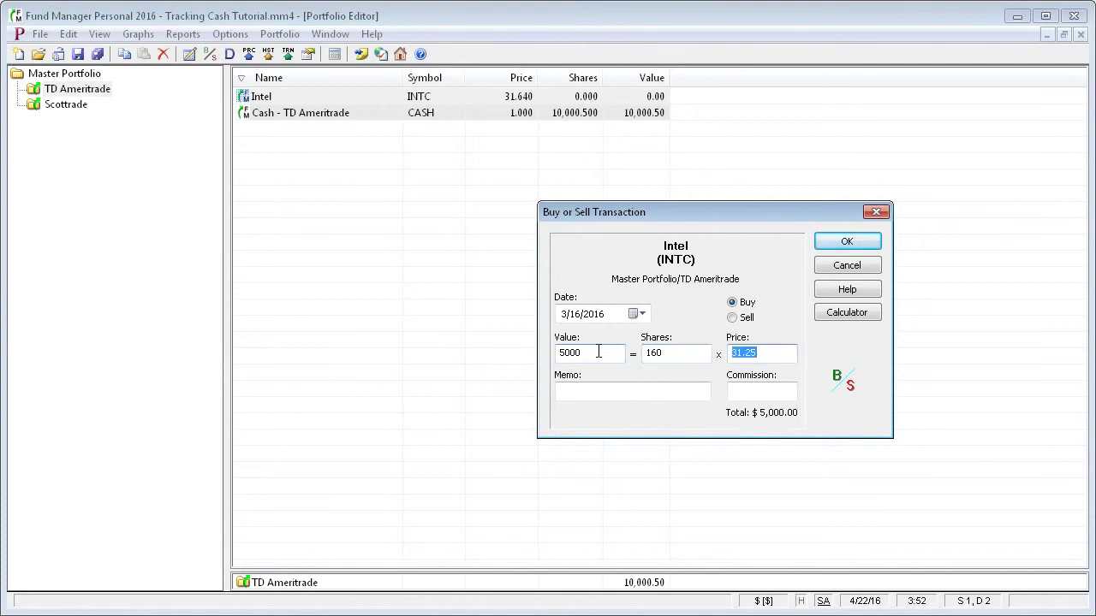
left_click(629, 391)
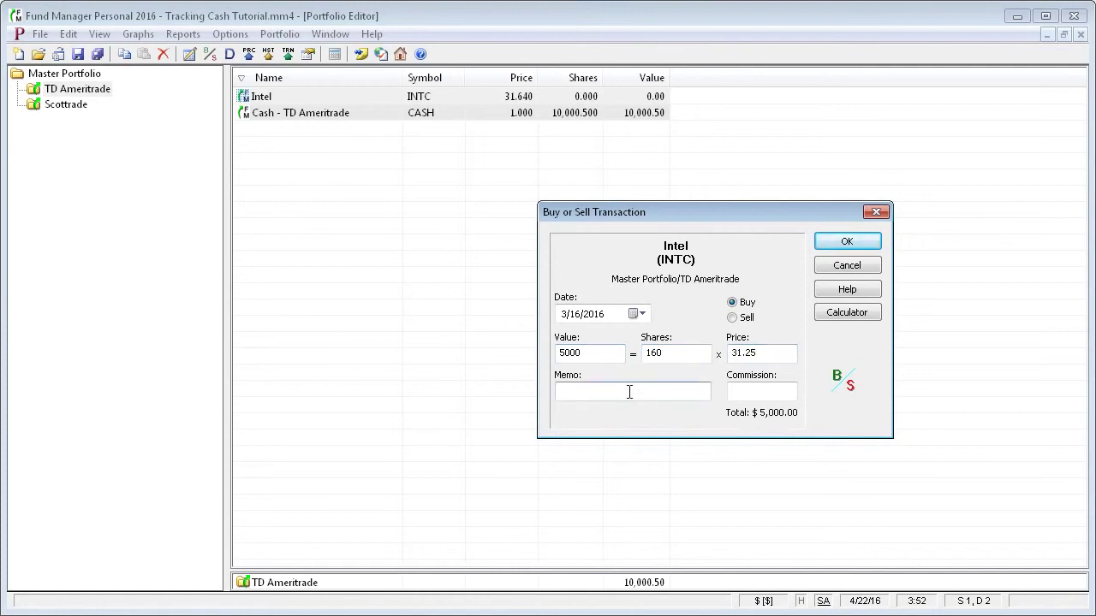
type("testing cash")
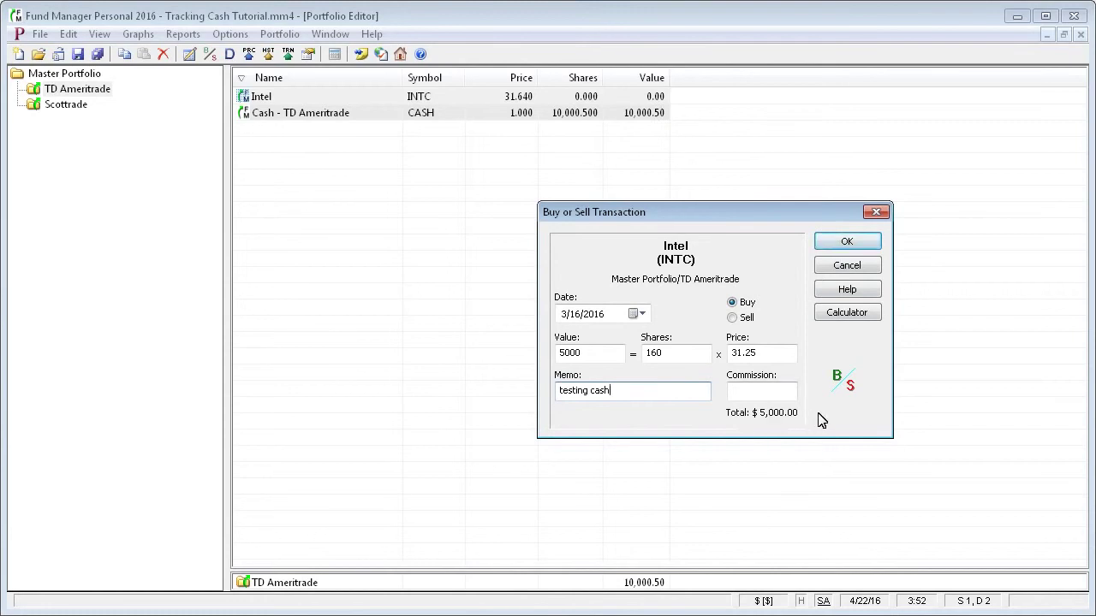
left_click(862, 248)
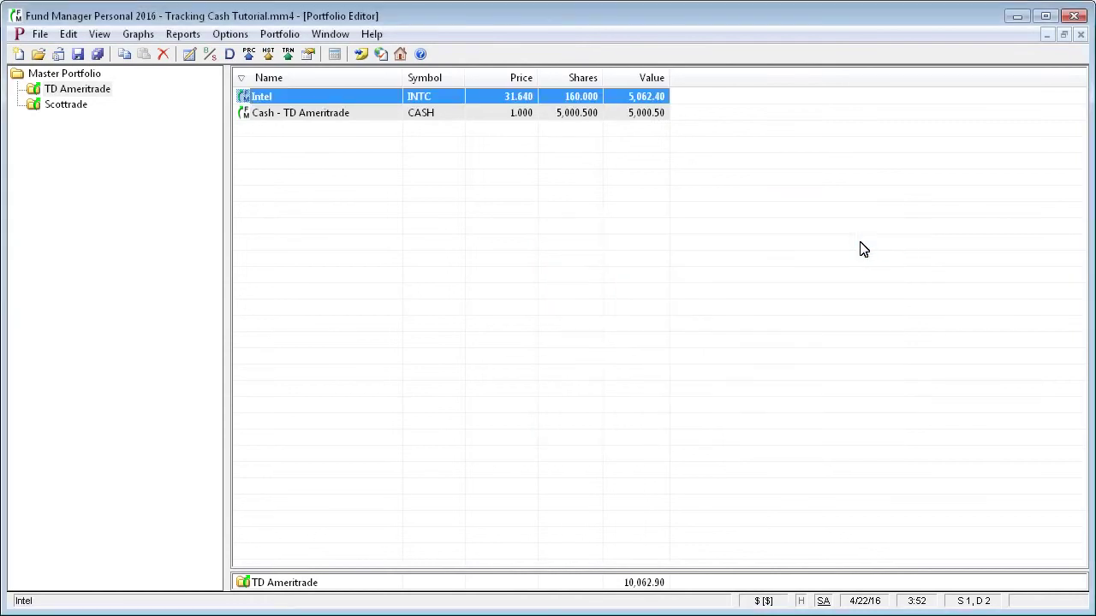
- Examine the transactions in the TD Ameritrade cash register for the Intel purchase's offsetting entry
double_click(394, 114)
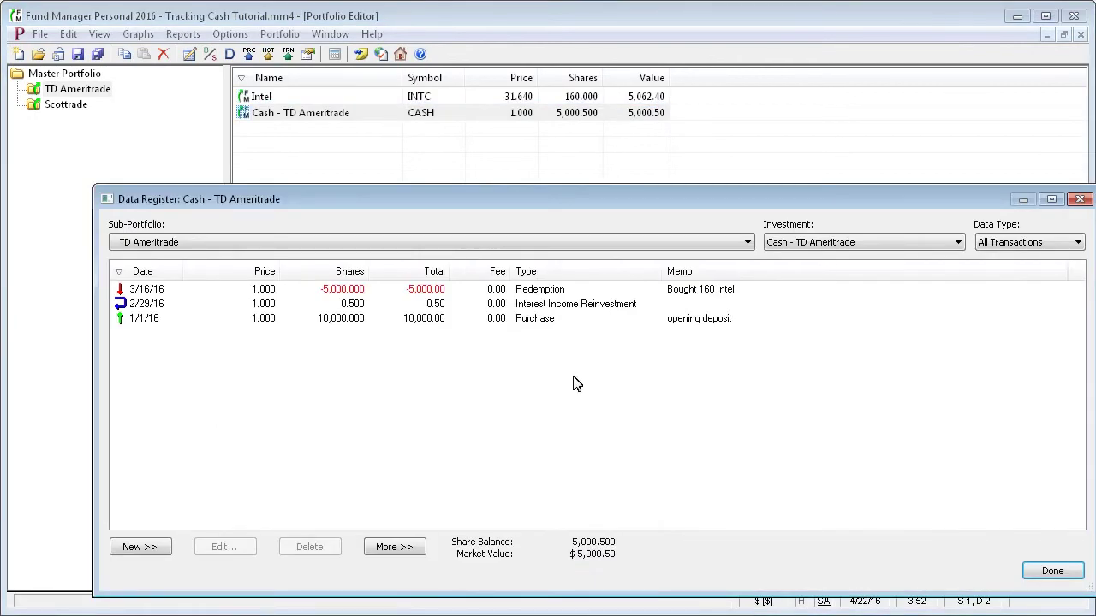
left_click(347, 291)
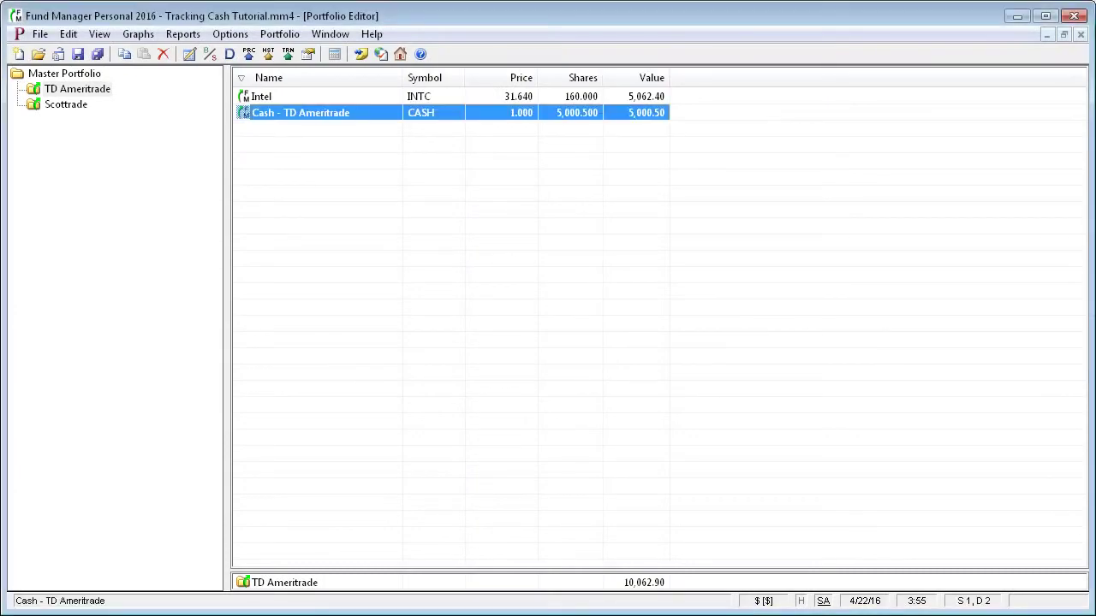
- Record a dividend distribution of 100 for Intel in TD Ameritrade, received on 4/1/2016 and not reinvested
left_click(290, 104)
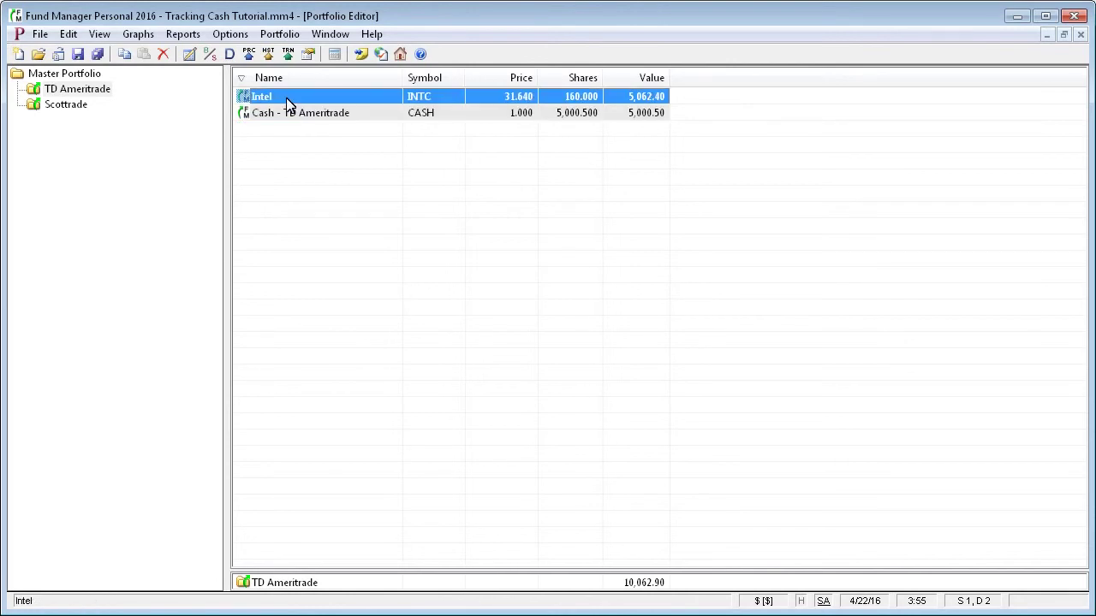
left_click(229, 53)
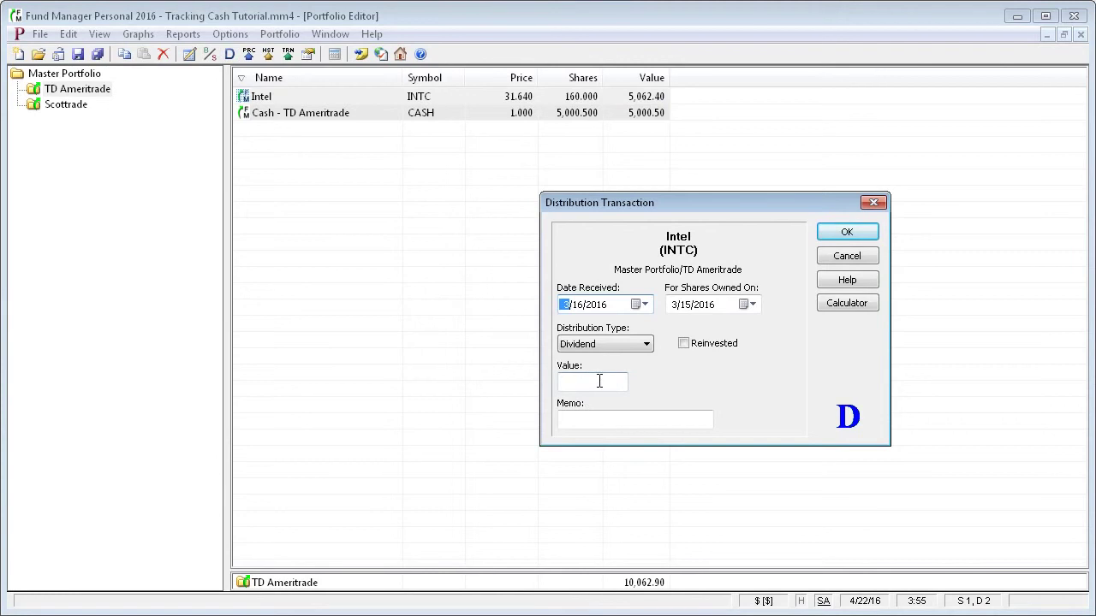
left_click(645, 305)
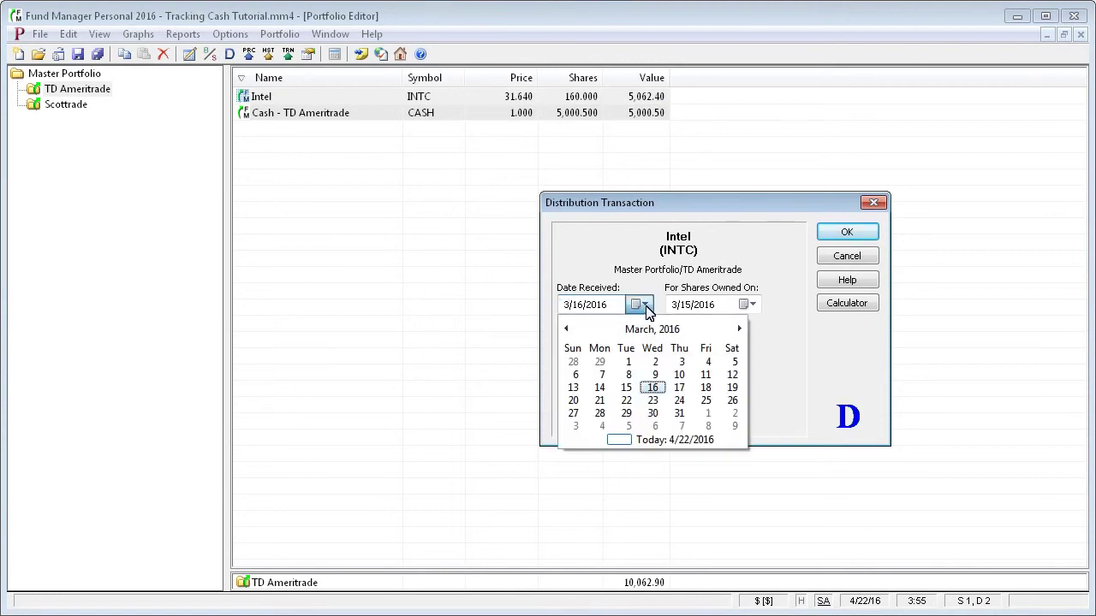
left_click(739, 328)
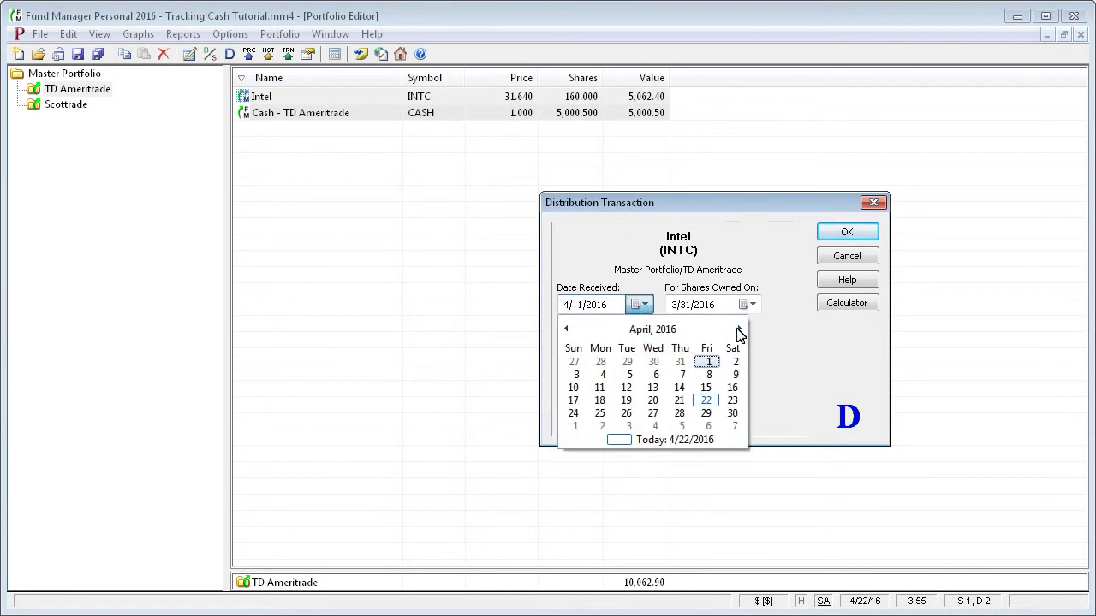
left_click(700, 363)
left_click(588, 382)
type("100")
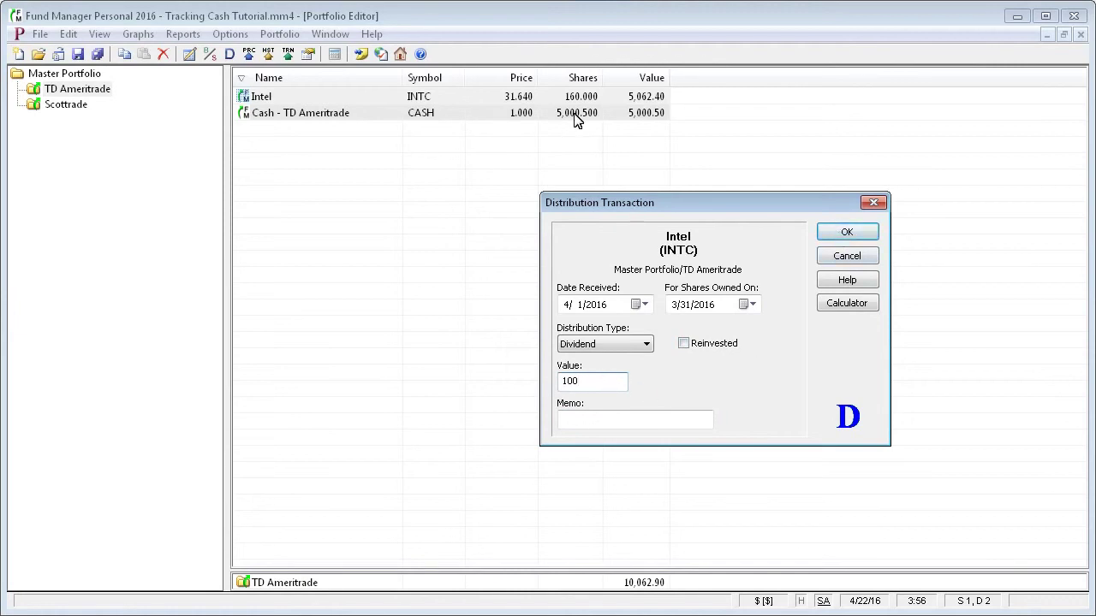
left_click(846, 233)
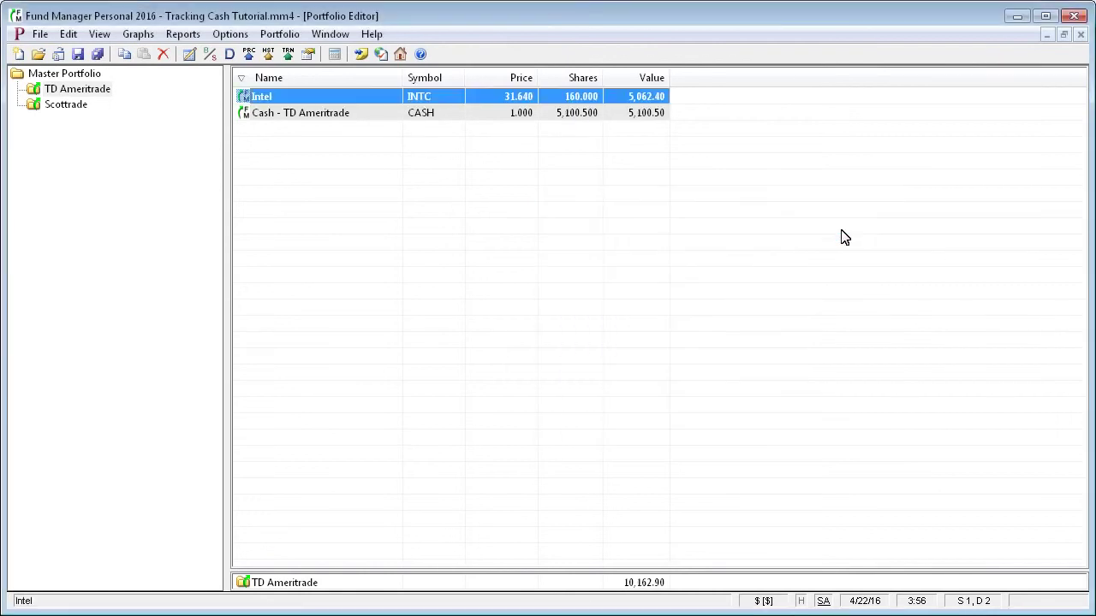
- Examine the TD Ameritrade cash register for the offsetting entry of the Intel dividend, then close the register
double_click(577, 118)
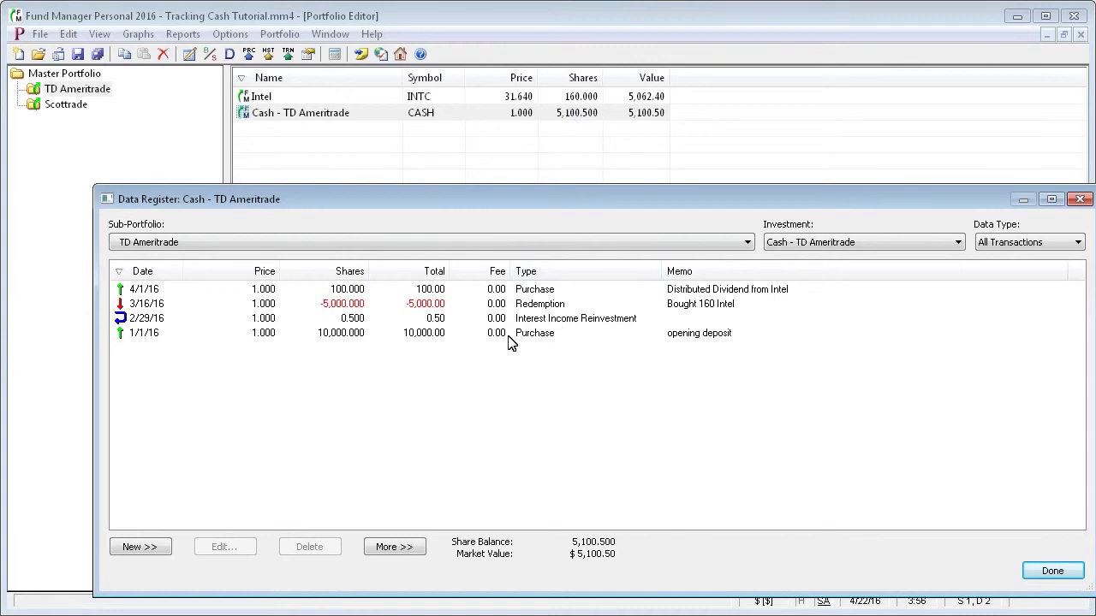
left_click_drag(320, 199, 306, 180)
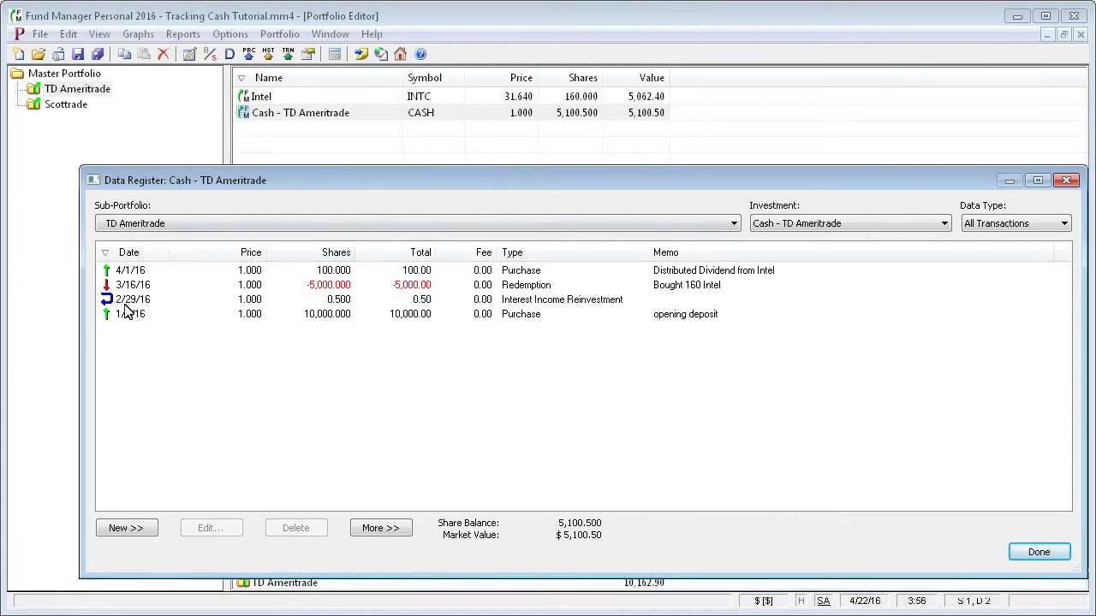
left_click(124, 272)
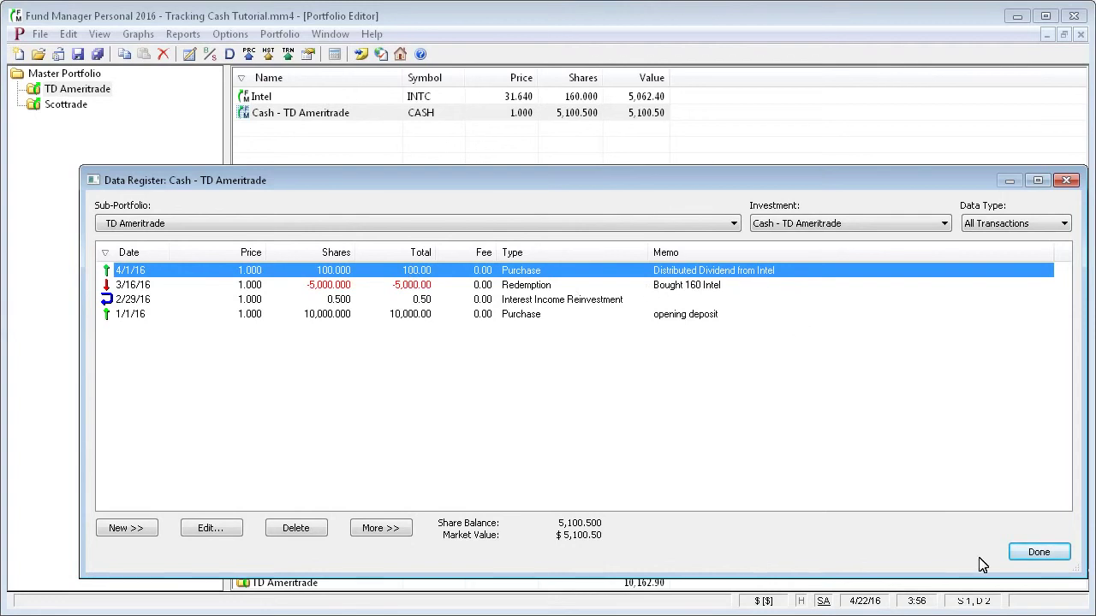
left_click(1038, 553)
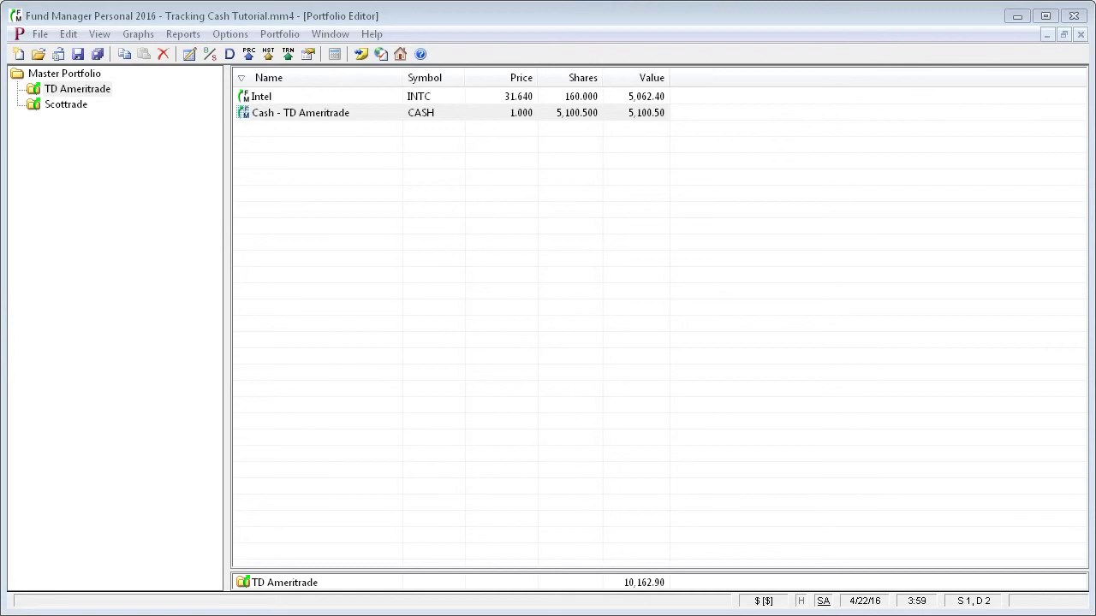
- Check the internet price retrieval settings in the properties of Cash - TD Ameritrade
left_click(337, 117)
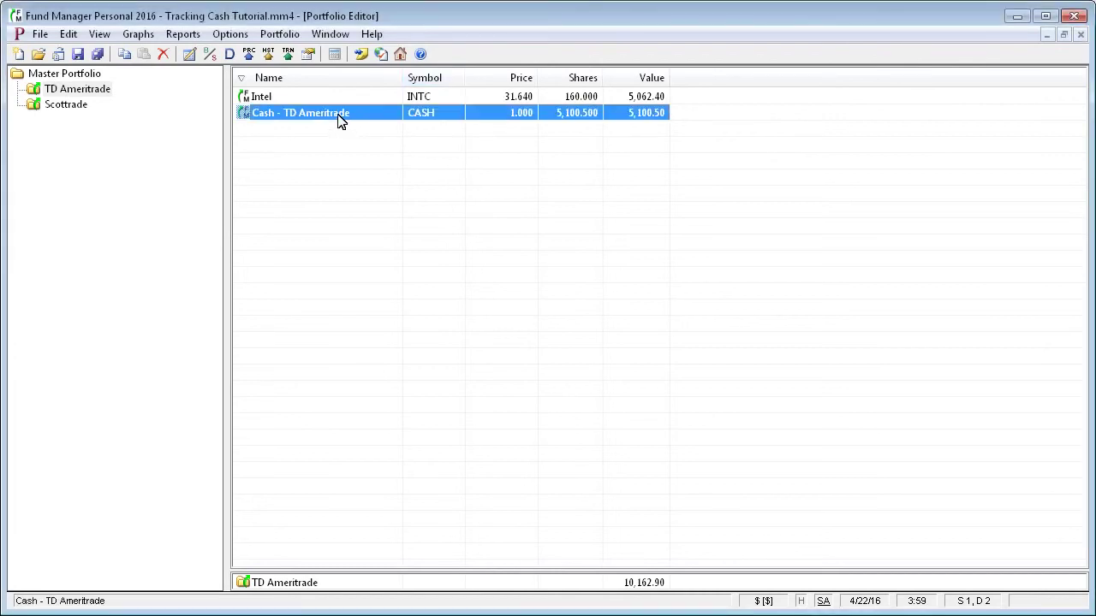
right_click(339, 119)
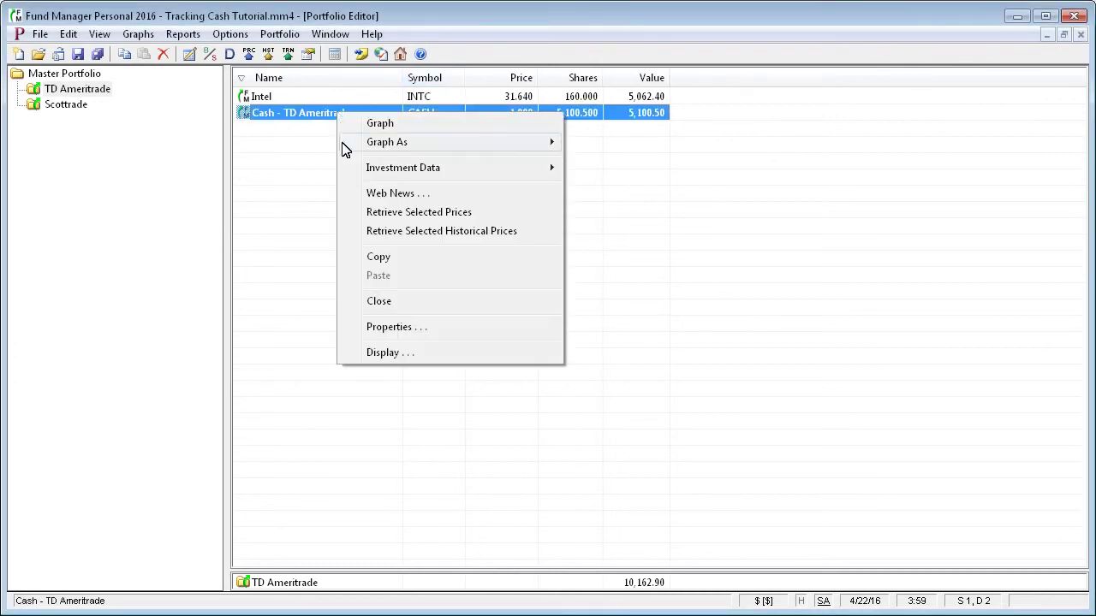
left_click(399, 330)
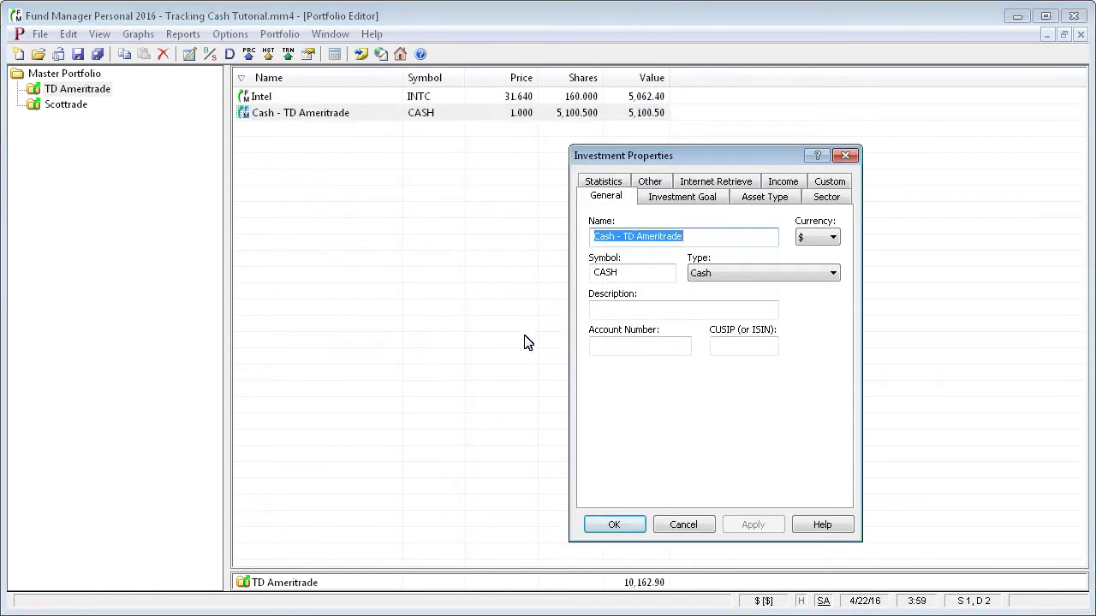
left_click(738, 187)
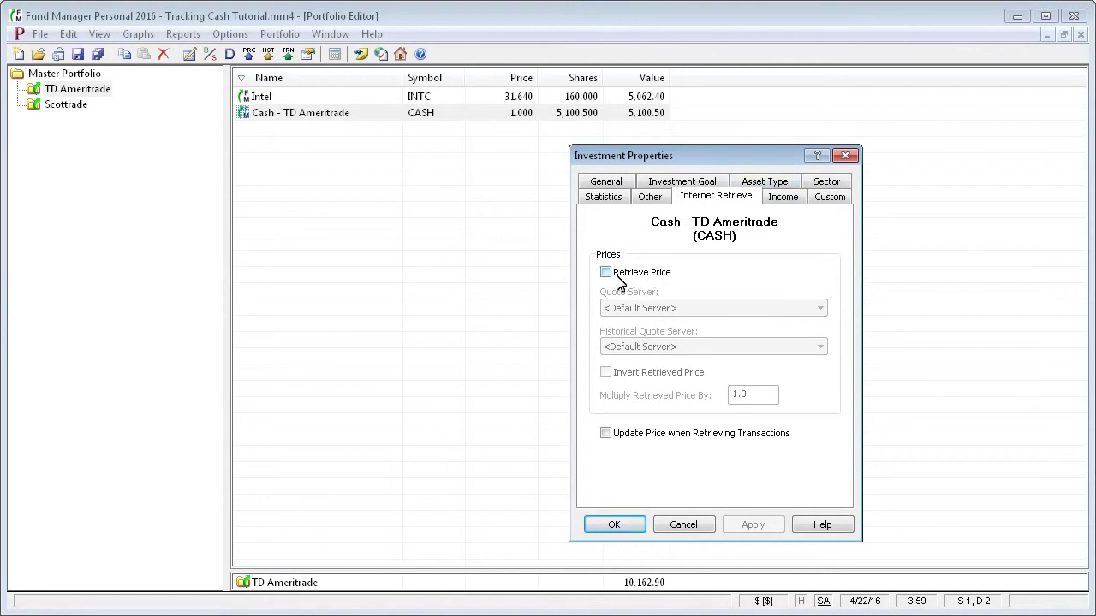
left_click(682, 527)
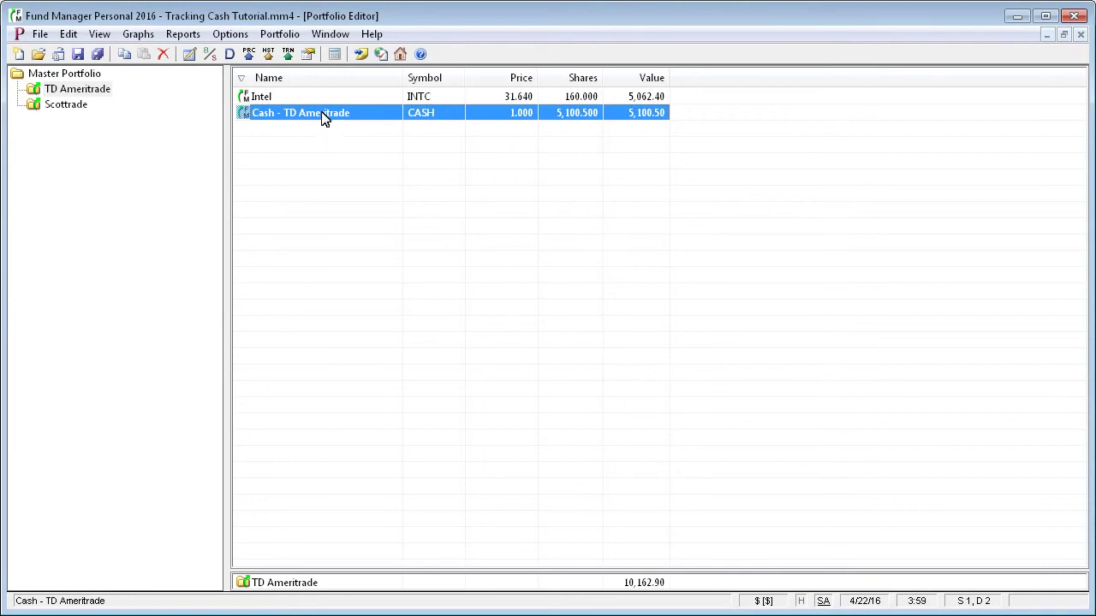
- Review the price records of Cash - TD Ameritrade in its data register
double_click(323, 118)
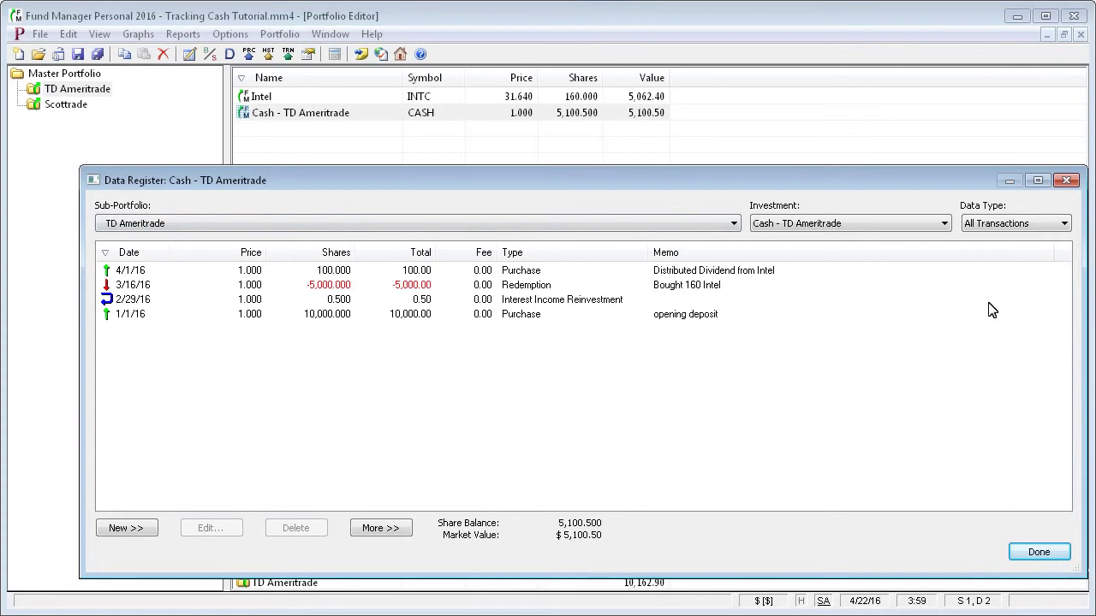
left_click(1065, 224)
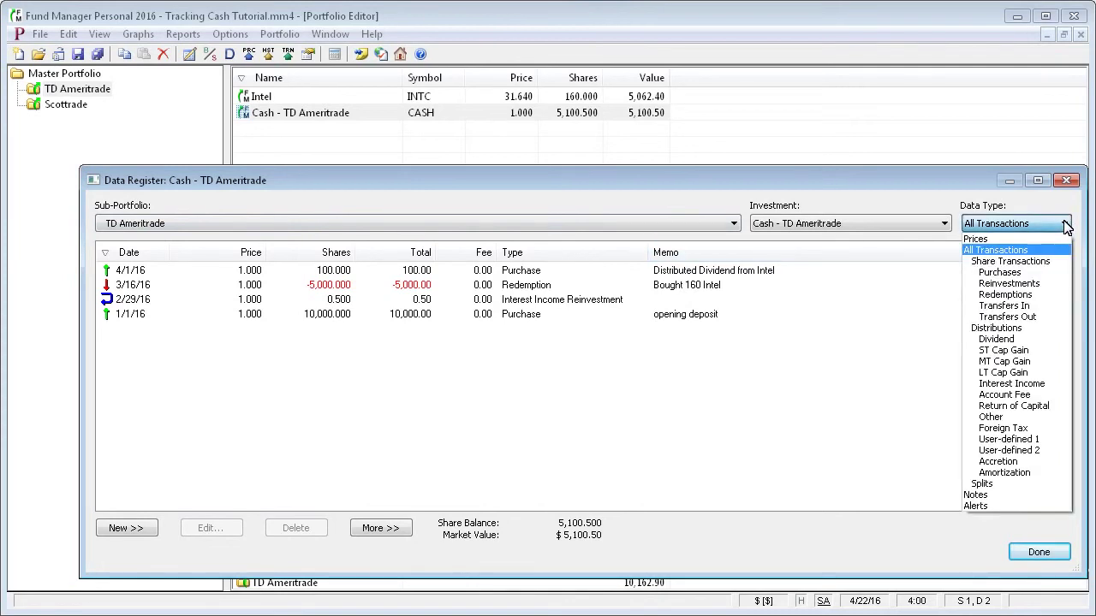
left_click(995, 240)
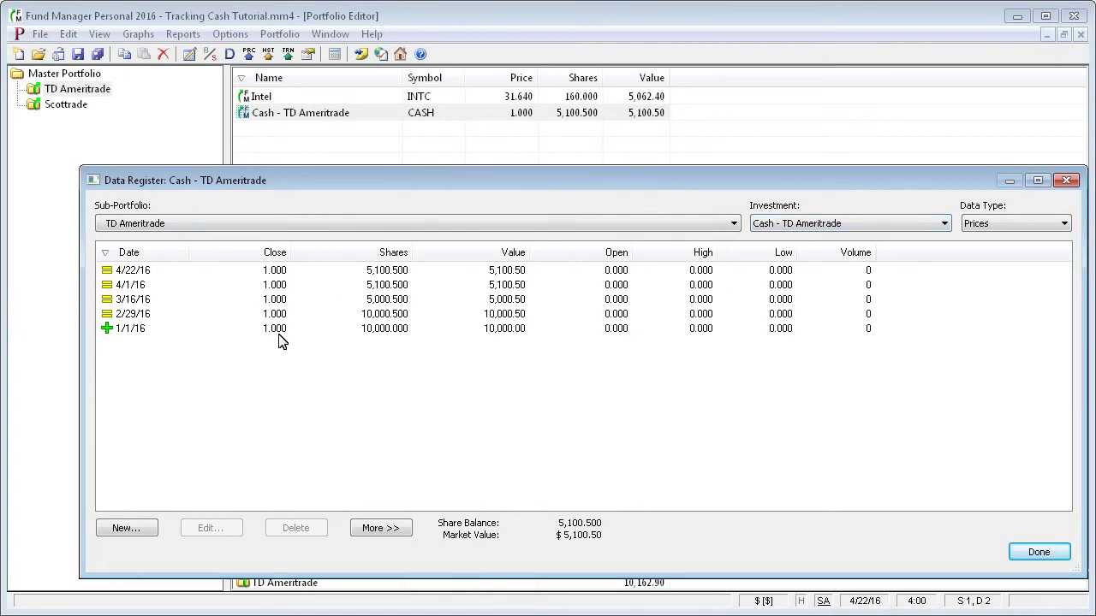
left_click(1036, 553)
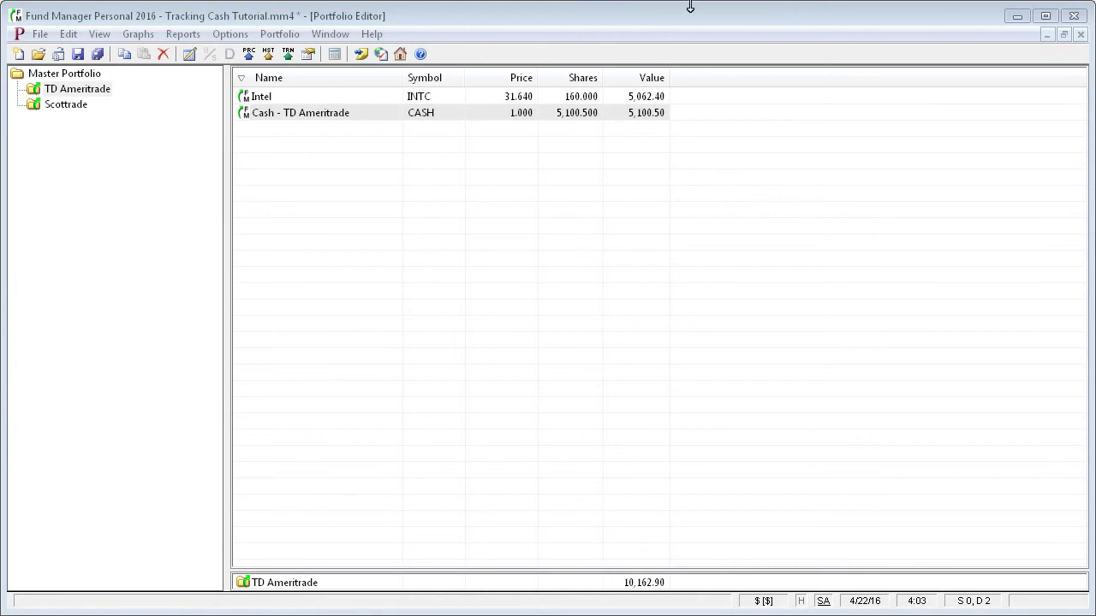
- Review the existing IBM transactions in the Scottrade sub-portfolio's data register
left_click(77, 112)
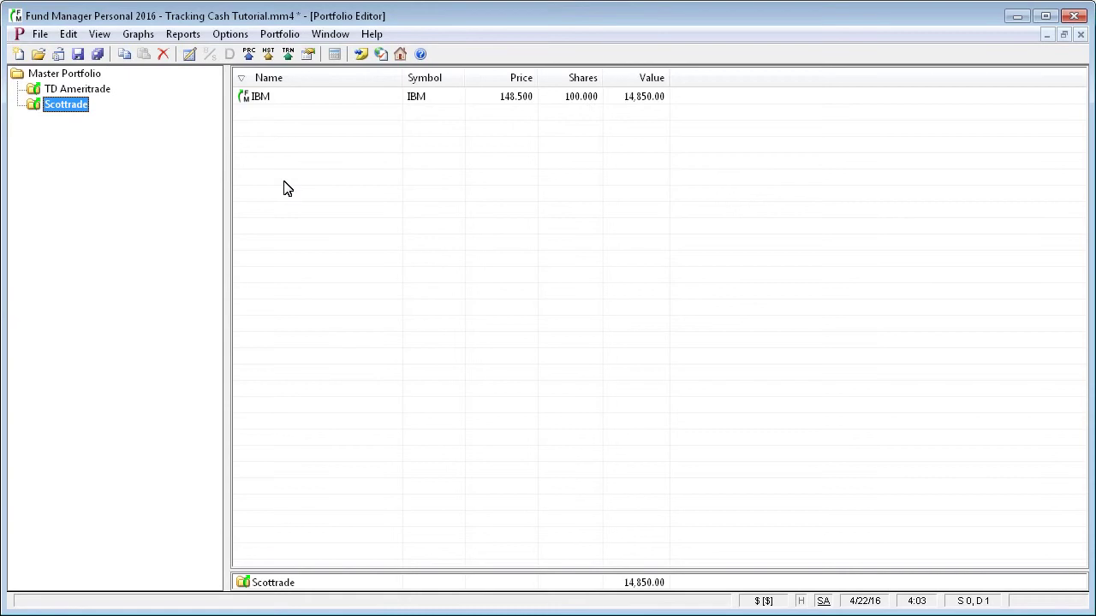
double_click(263, 101)
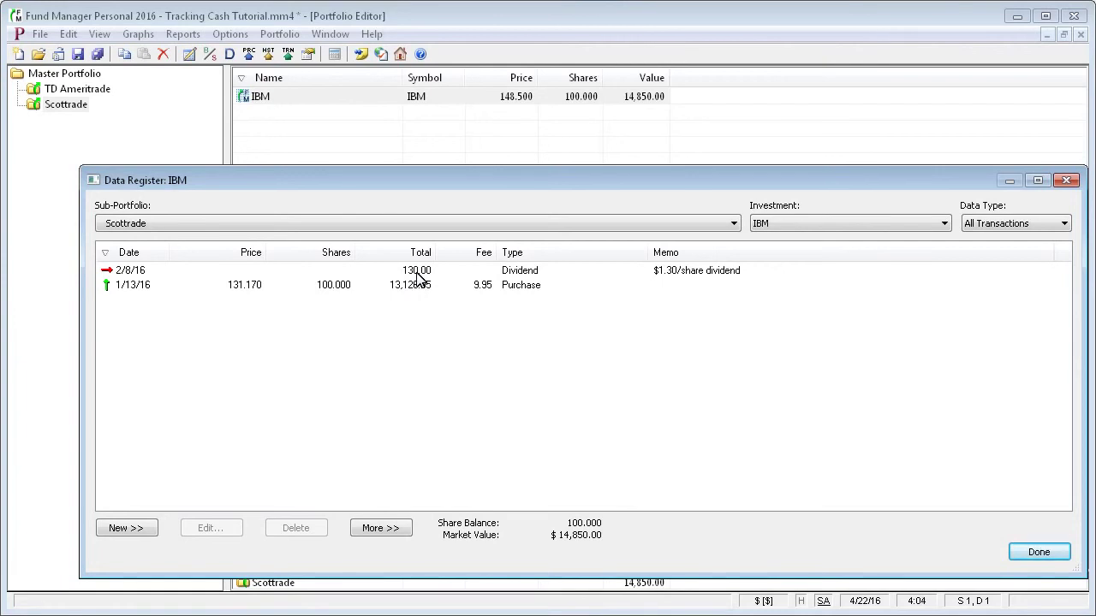
left_click(1066, 181)
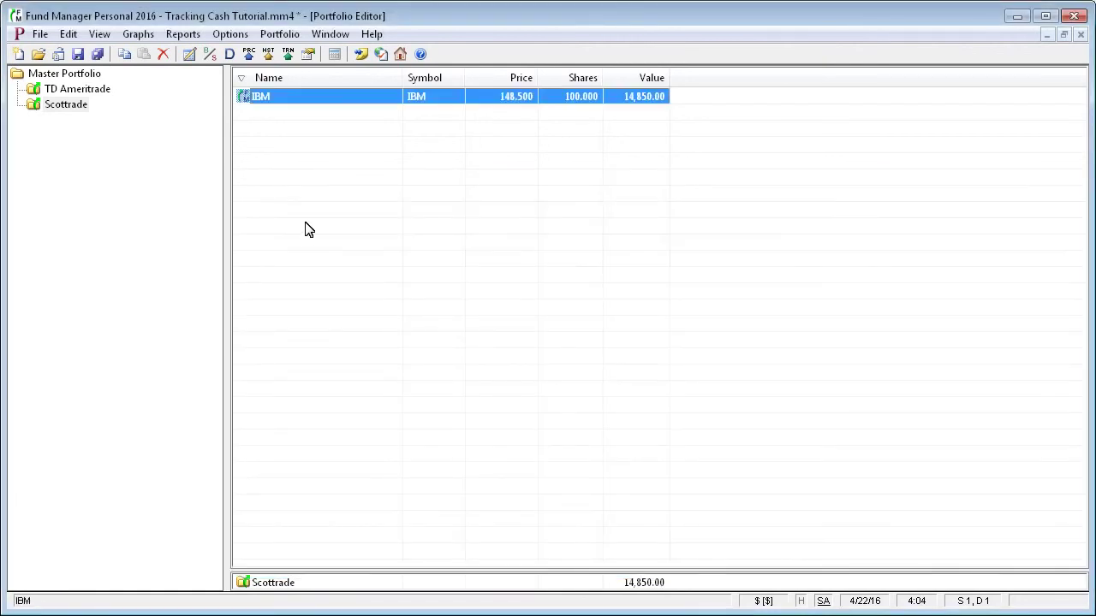
- Start a new cash investment in Scottrade named "Cash - Scottrade" with symbol CASH, opening price 1 and 0 shares
left_click(63, 109)
right_click(62, 111)
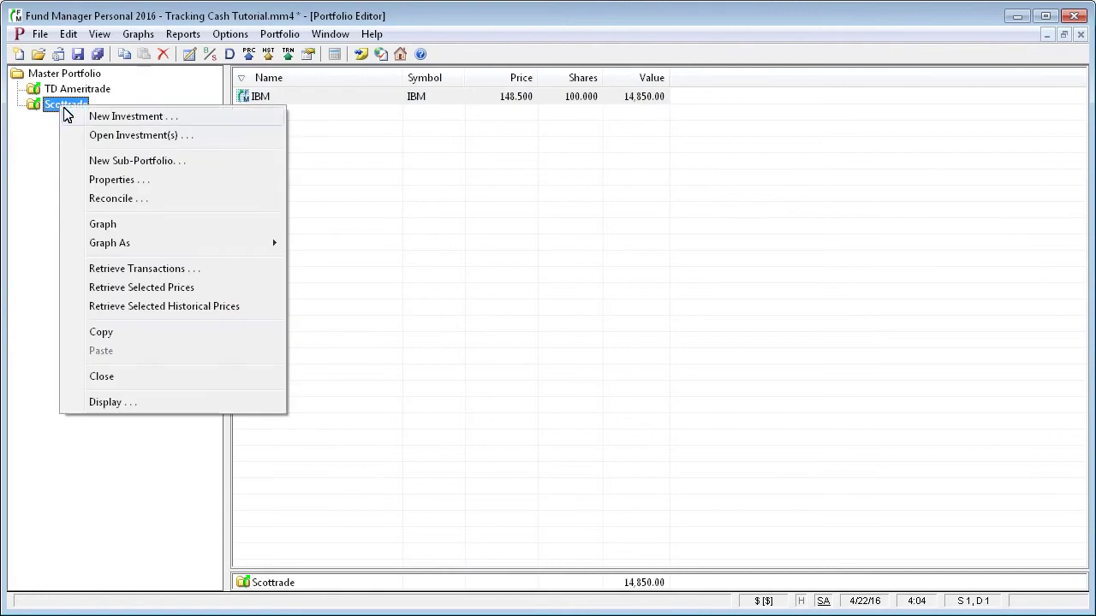
left_click(87, 119)
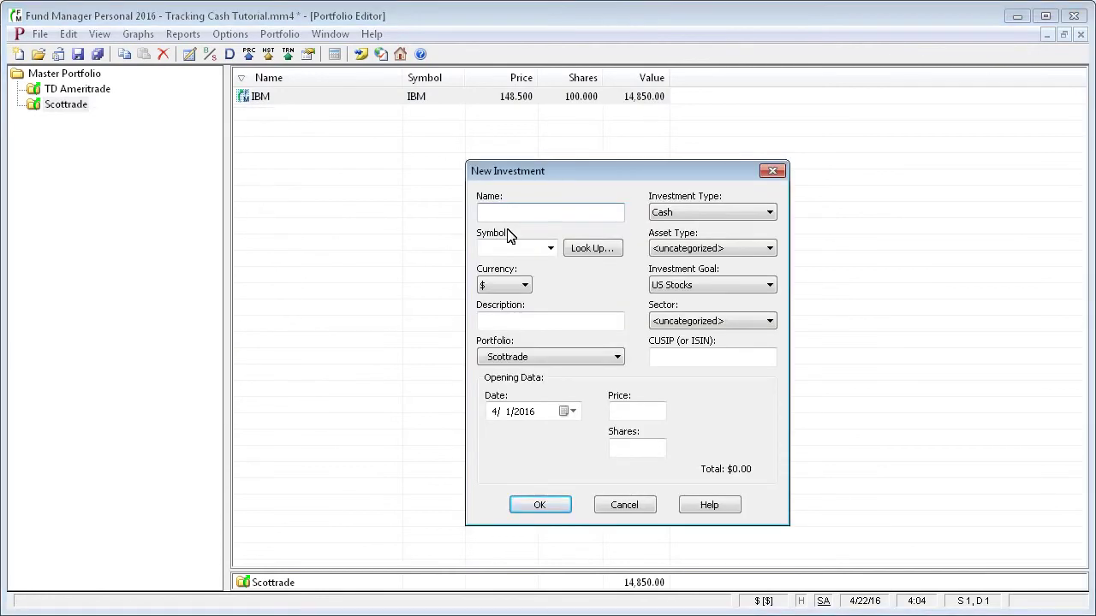
type("Cash - Scottrade")
key("Tab")
type("CAS")
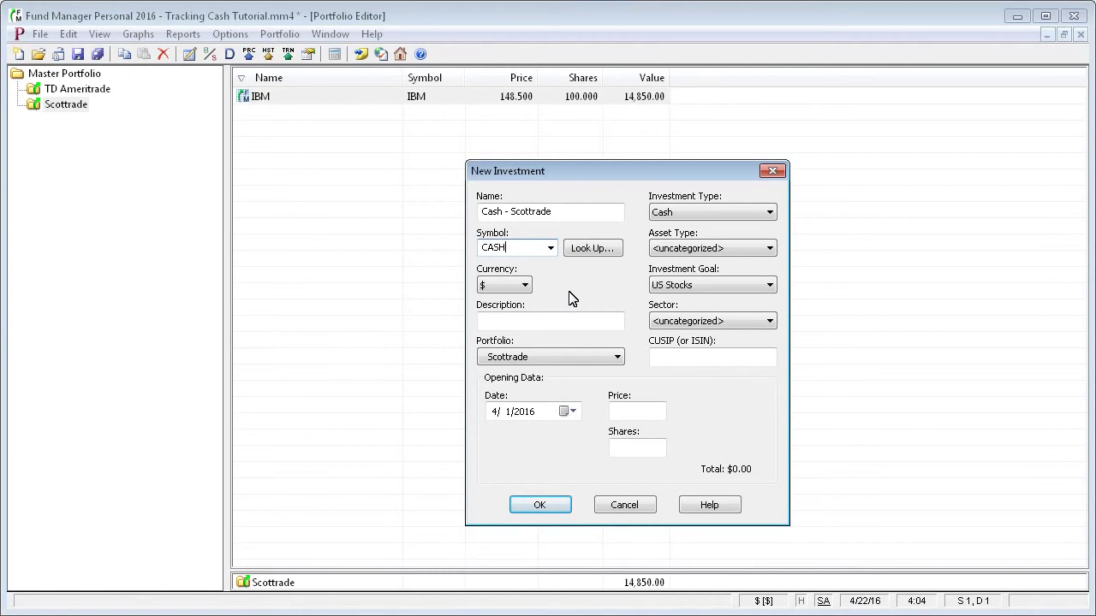
left_click(771, 215)
left_click(625, 409)
left_click(640, 449)
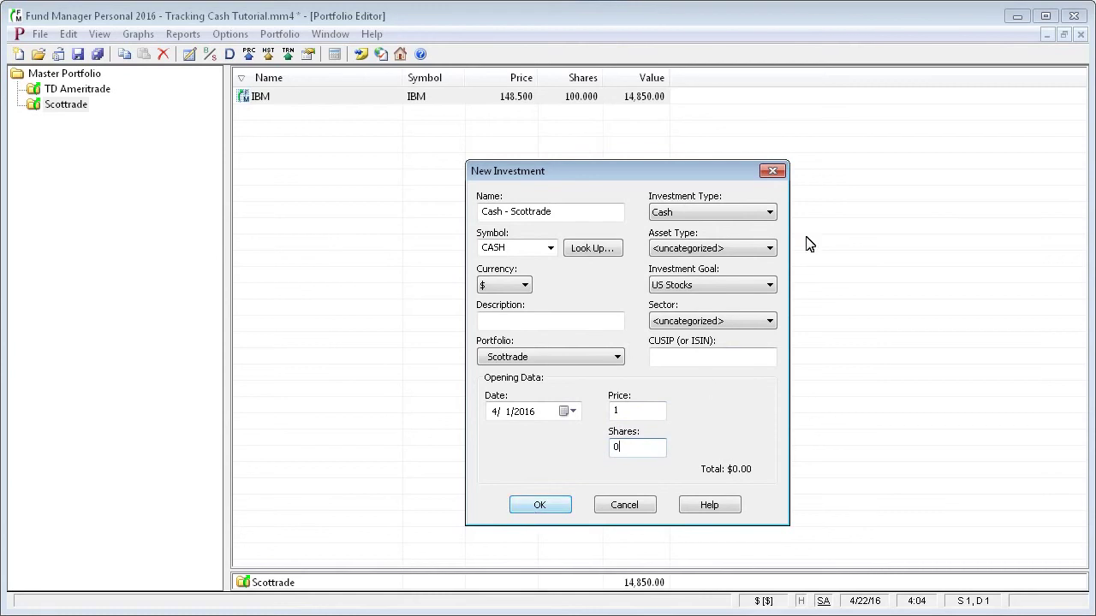
- Set the new investment's asset type and goal to Cash and its sector to FI: Cash & Equivalents, and save it under the suggested file name
left_click(770, 248)
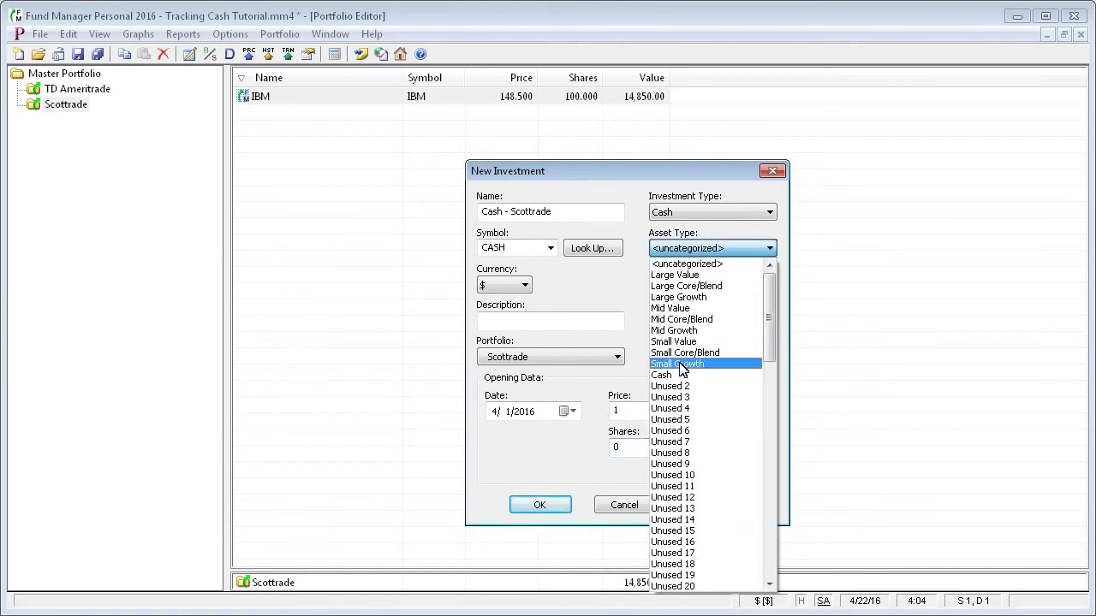
left_click(689, 373)
left_click(770, 285)
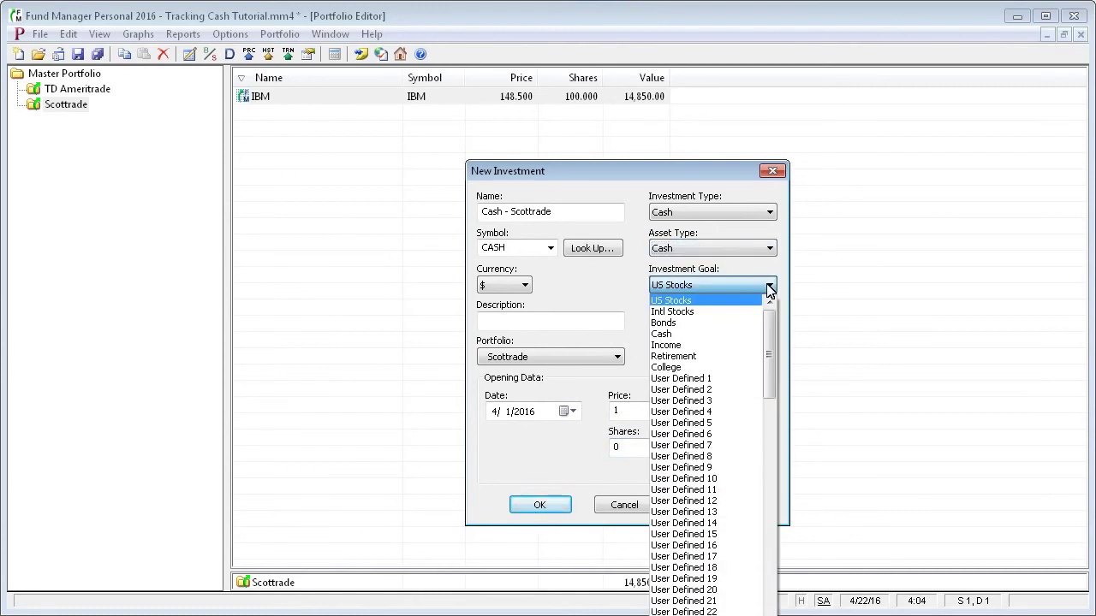
left_click(664, 334)
left_click(769, 321)
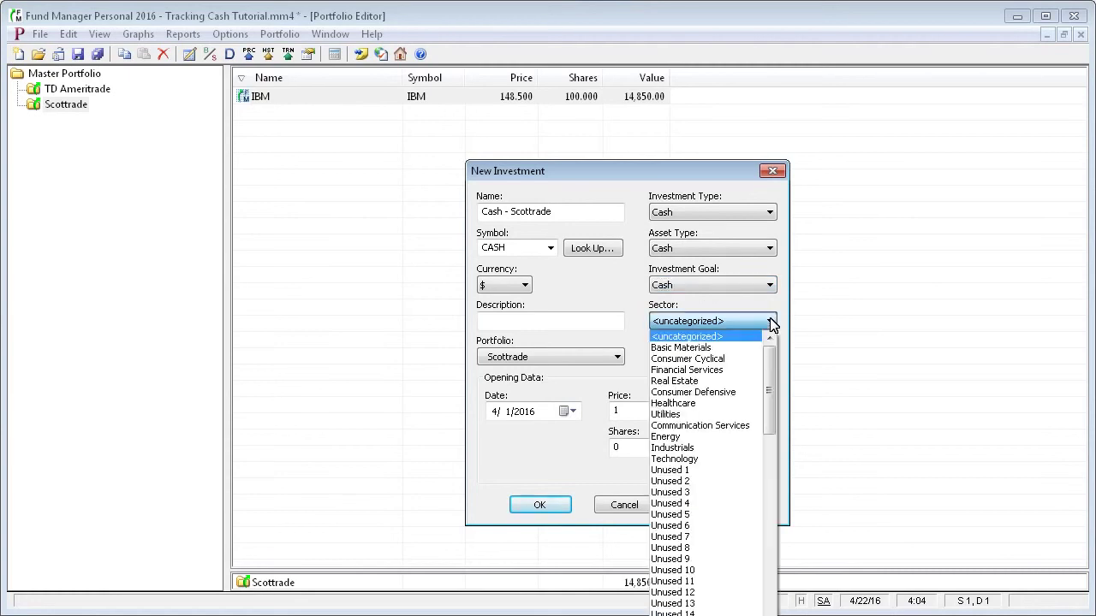
left_click_drag(769, 386, 769, 591)
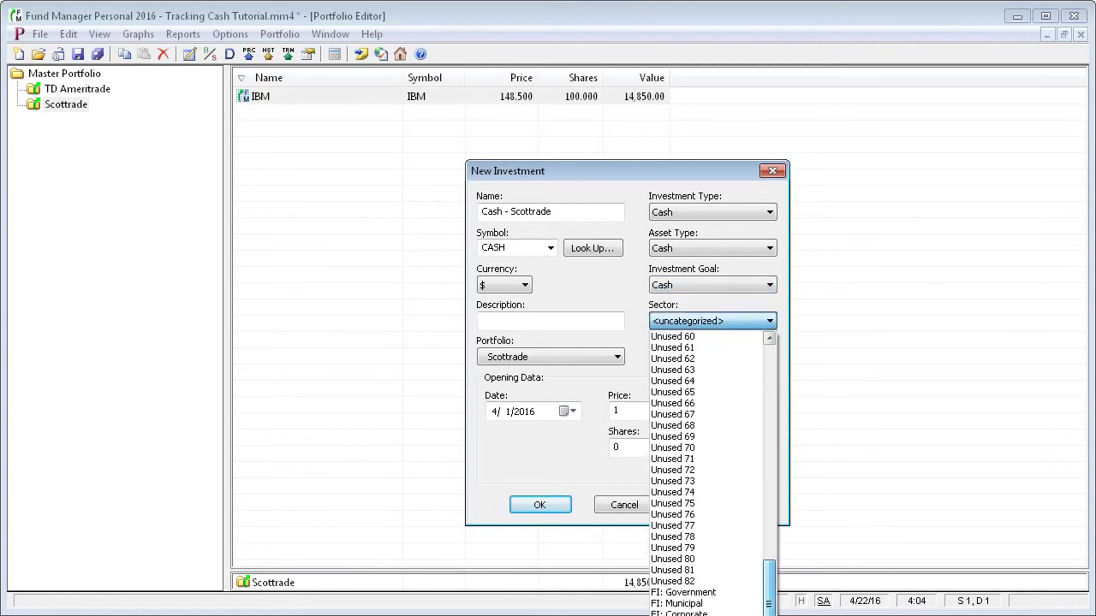
left_click(685, 615)
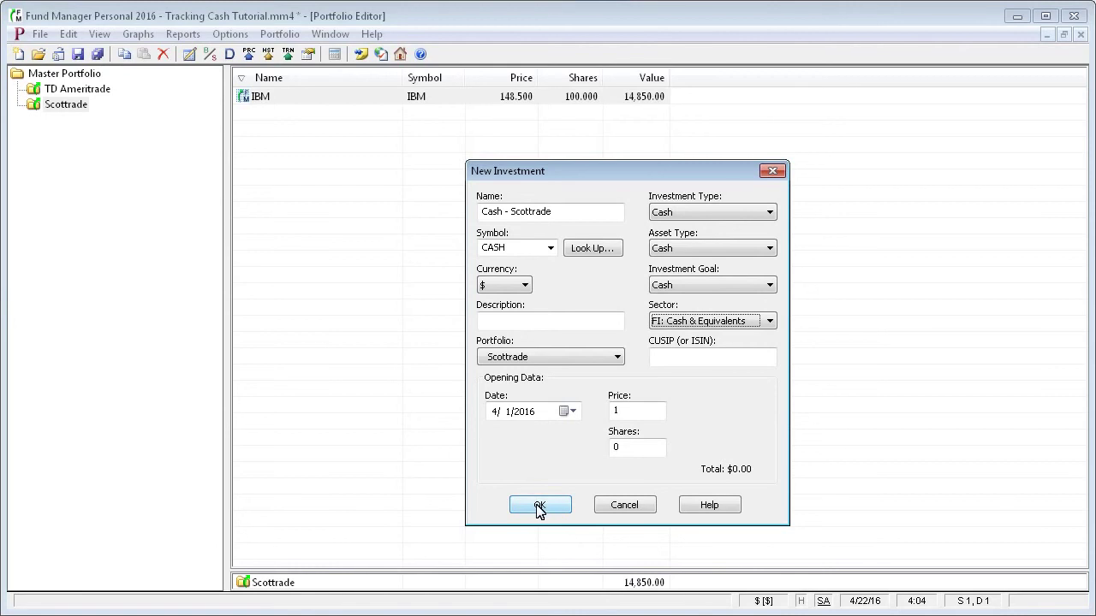
left_click(539, 505)
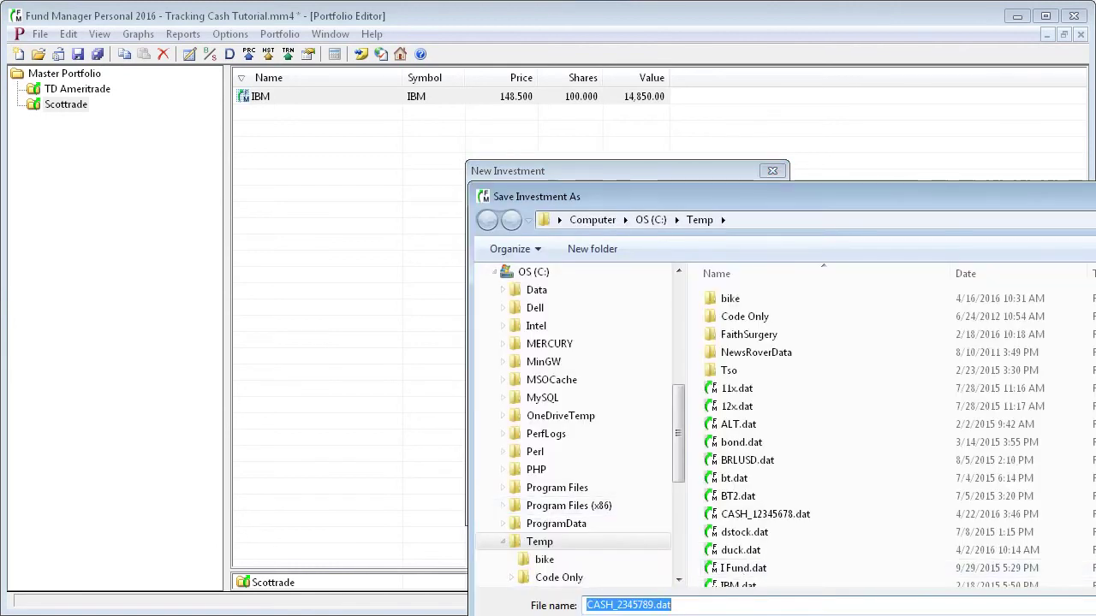
key("Return")
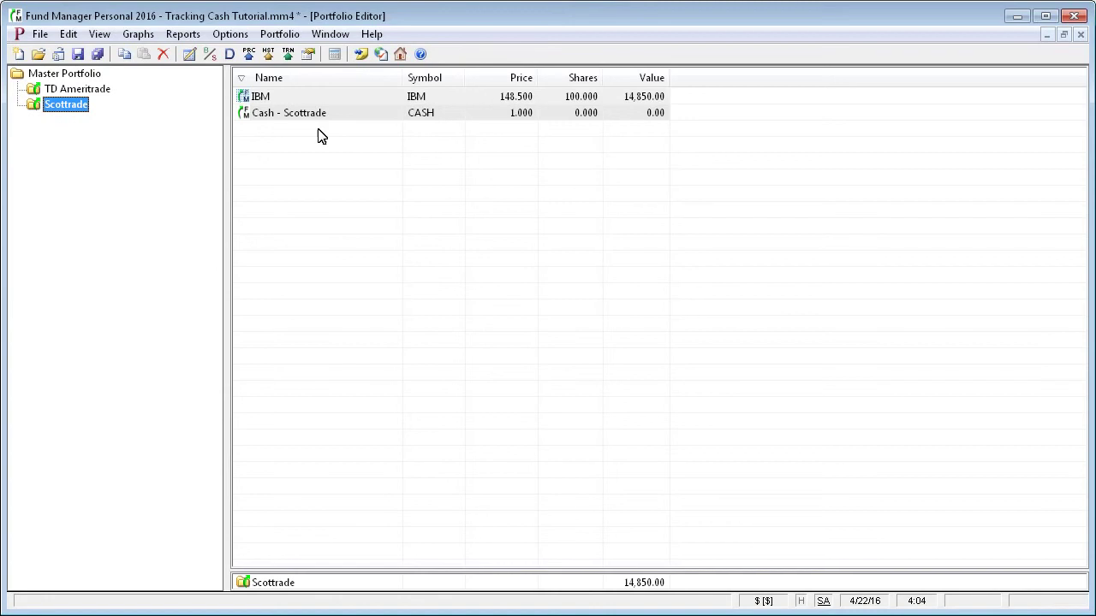
- Open the Scottrade sub-portfolio's properties and look through the investments offered as its default cash account
left_click(71, 113)
right_click(71, 113)
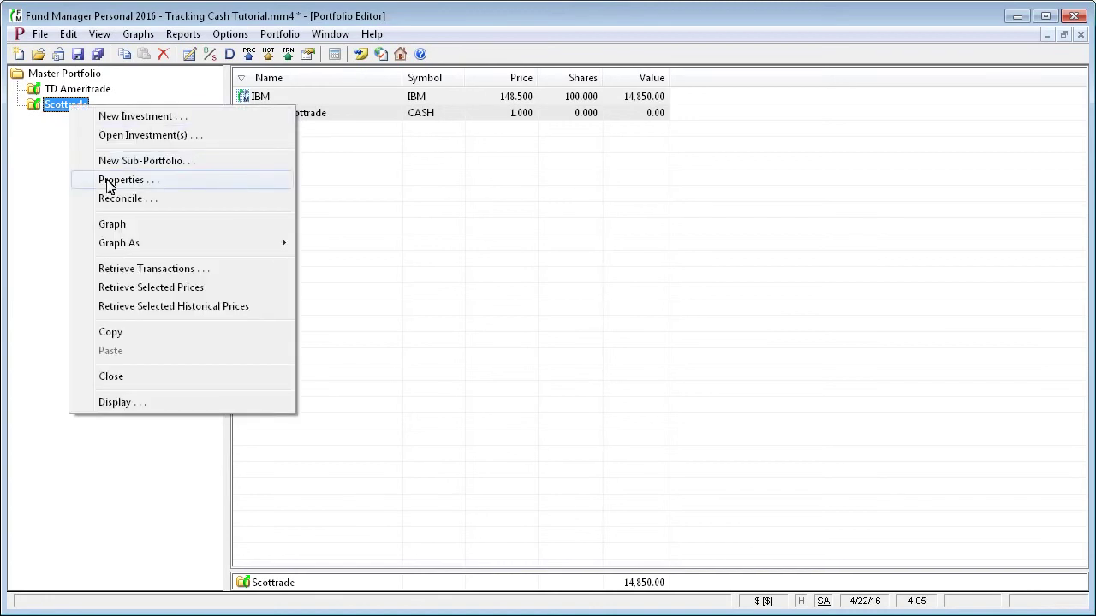
left_click(110, 184)
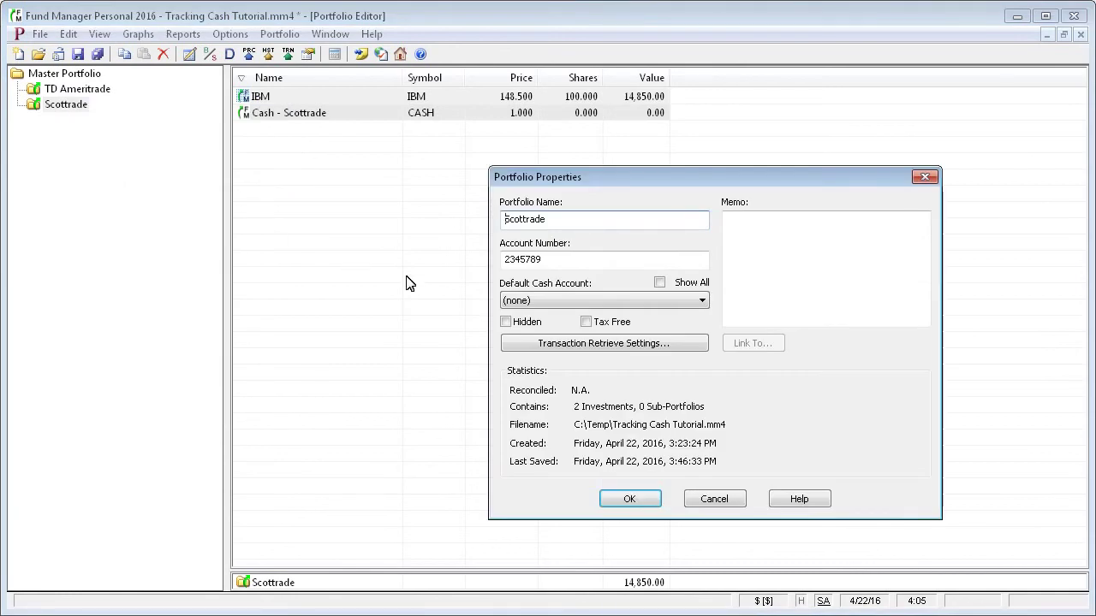
left_click(519, 305)
left_click(701, 300)
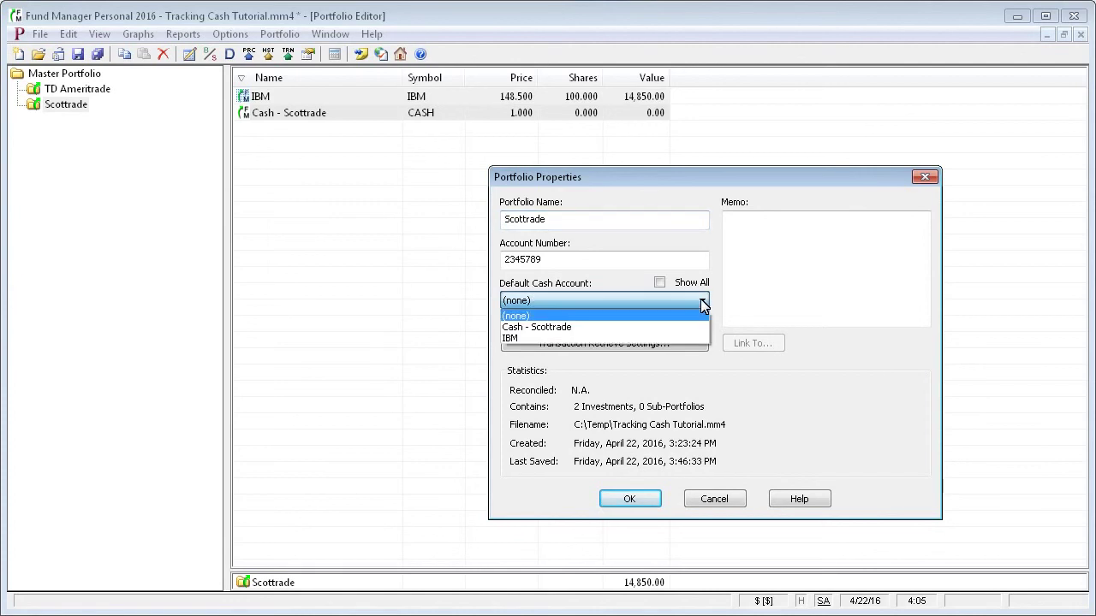
key("Escape")
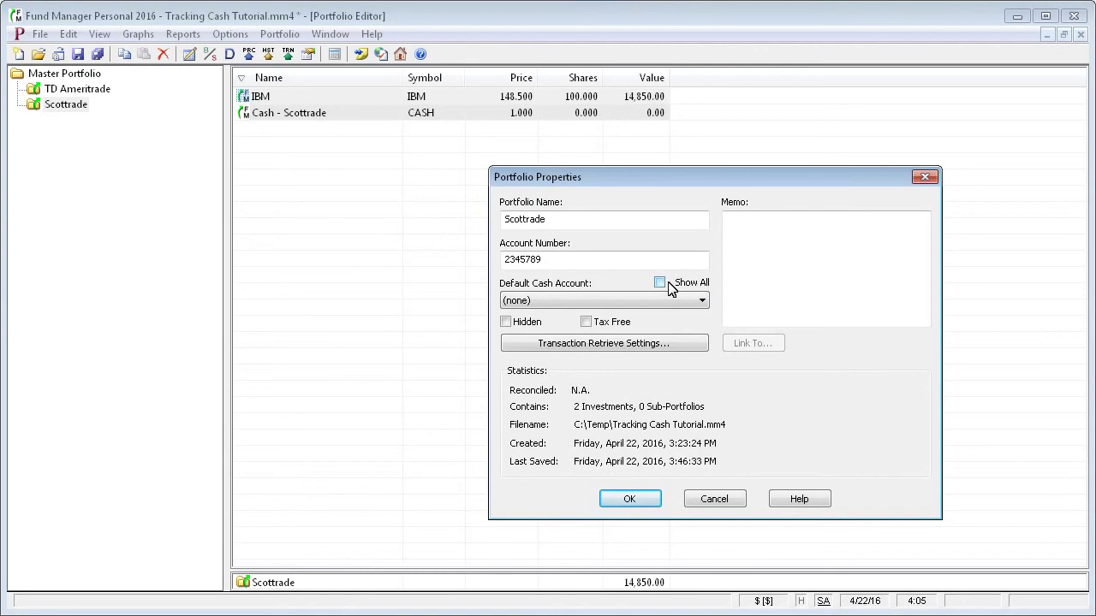
- Check the default cash account choices with Show All enabled, and turn that option off again
left_click(659, 283)
left_click(699, 301)
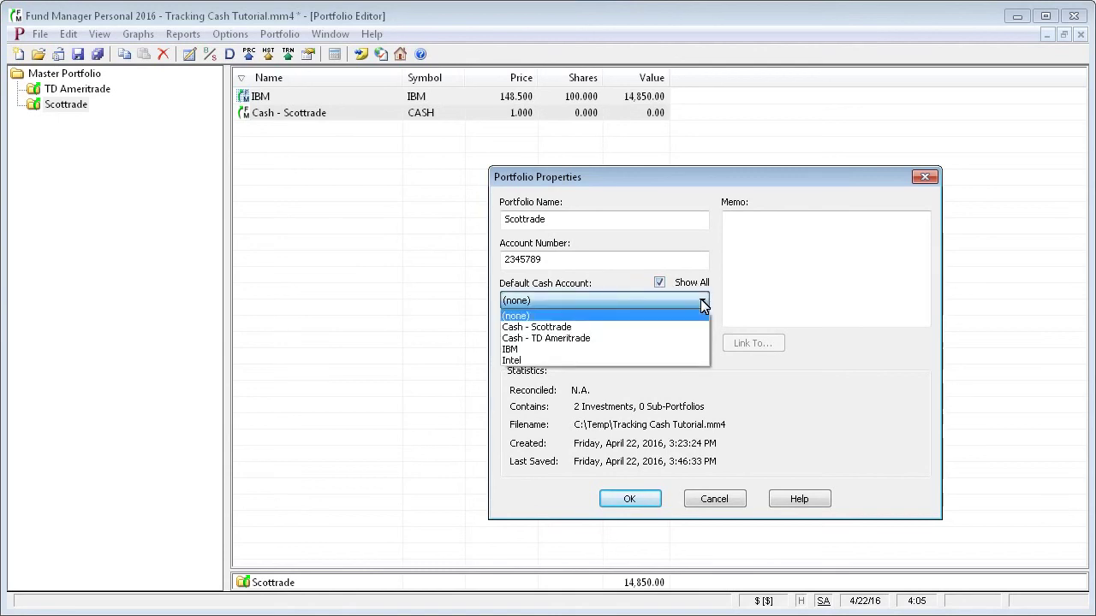
left_click(700, 300)
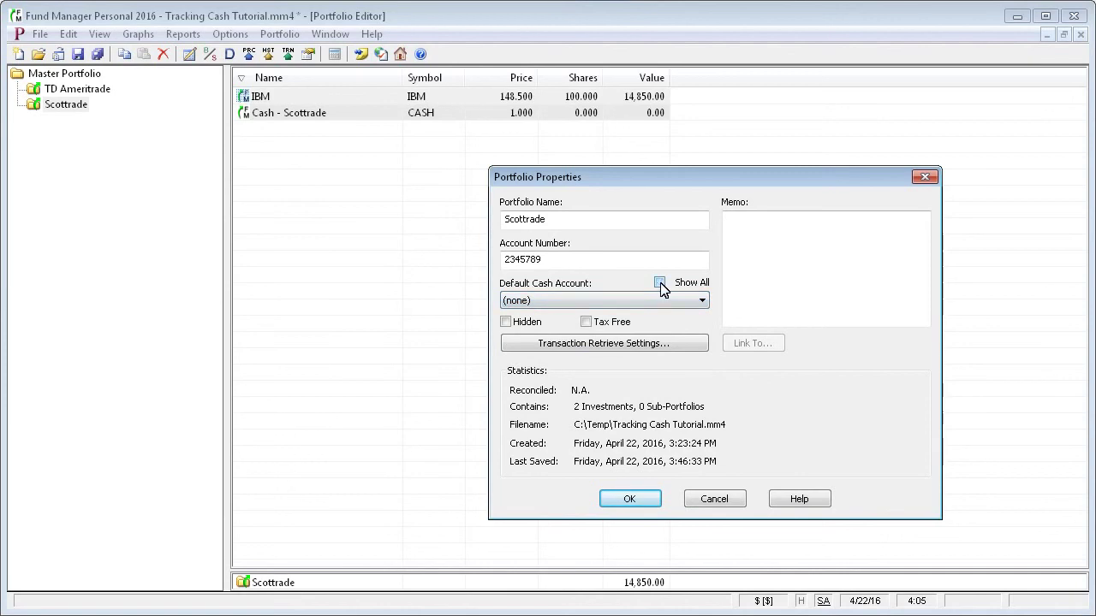
- Set Scottrade's default cash account to Cash - Scottrade and save the portfolio properties
left_click(701, 301)
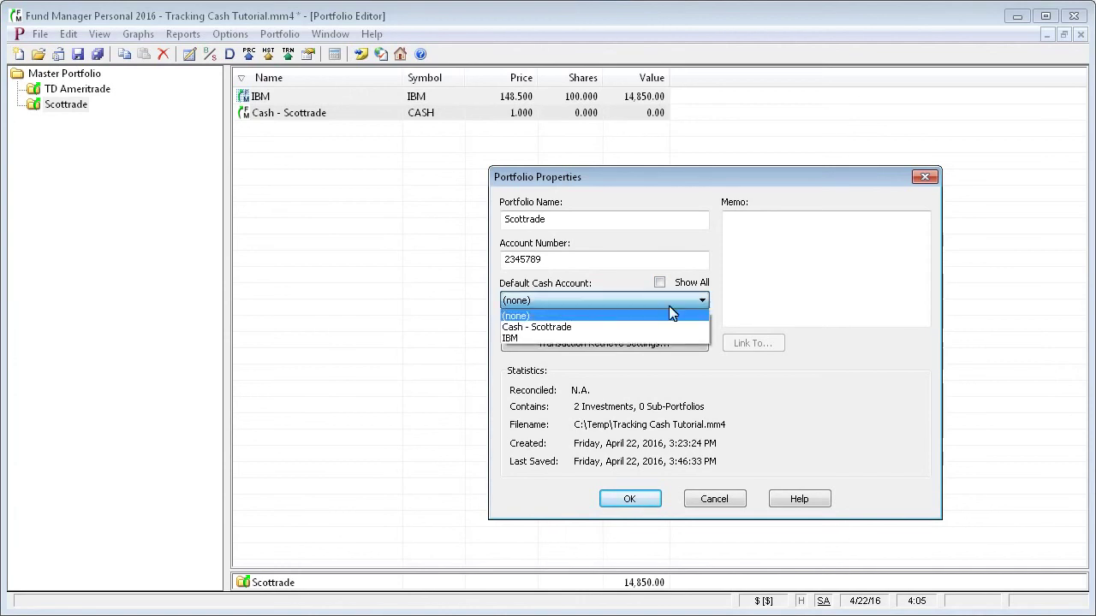
left_click(598, 333)
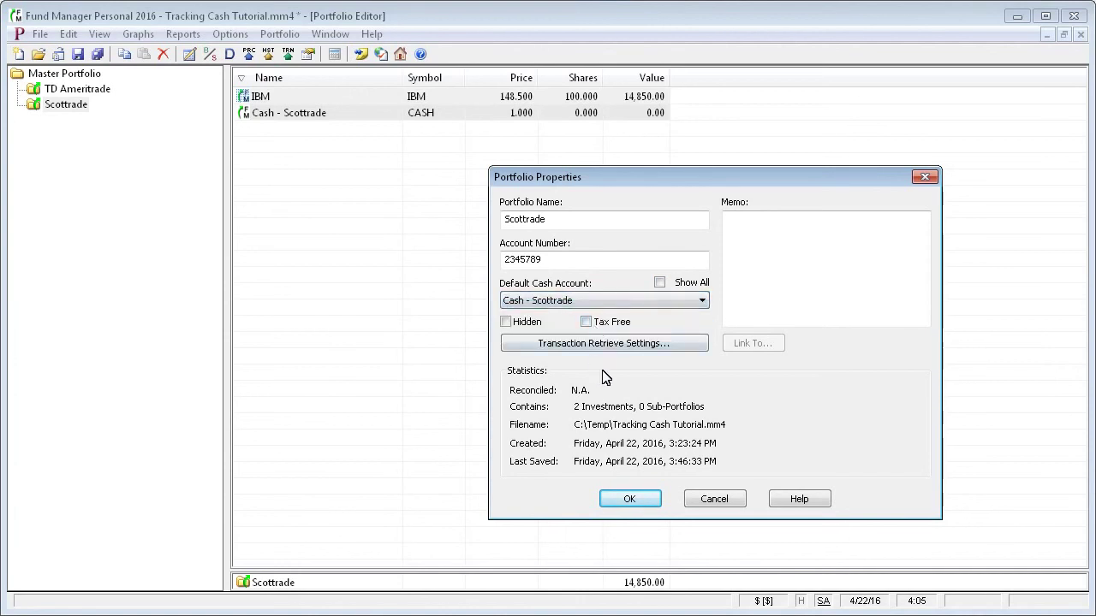
left_click(632, 499)
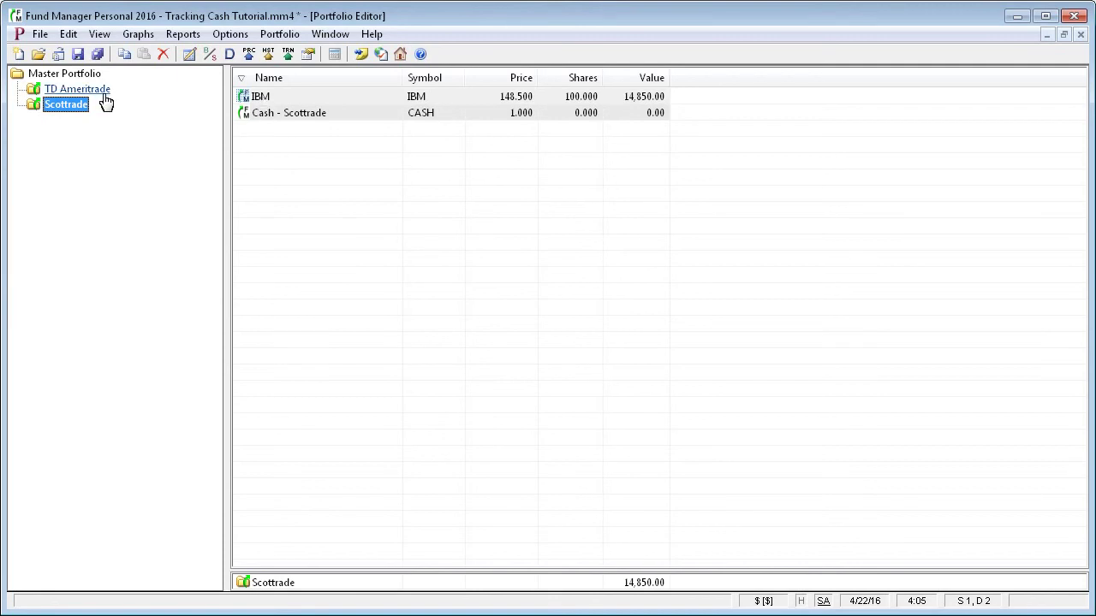
- Re-create Scottrade's default cash transactions from 1/1/1900 through 4/22/2016, first deleting existing buys/sells, transfers and distributions in that range
left_click(41, 34)
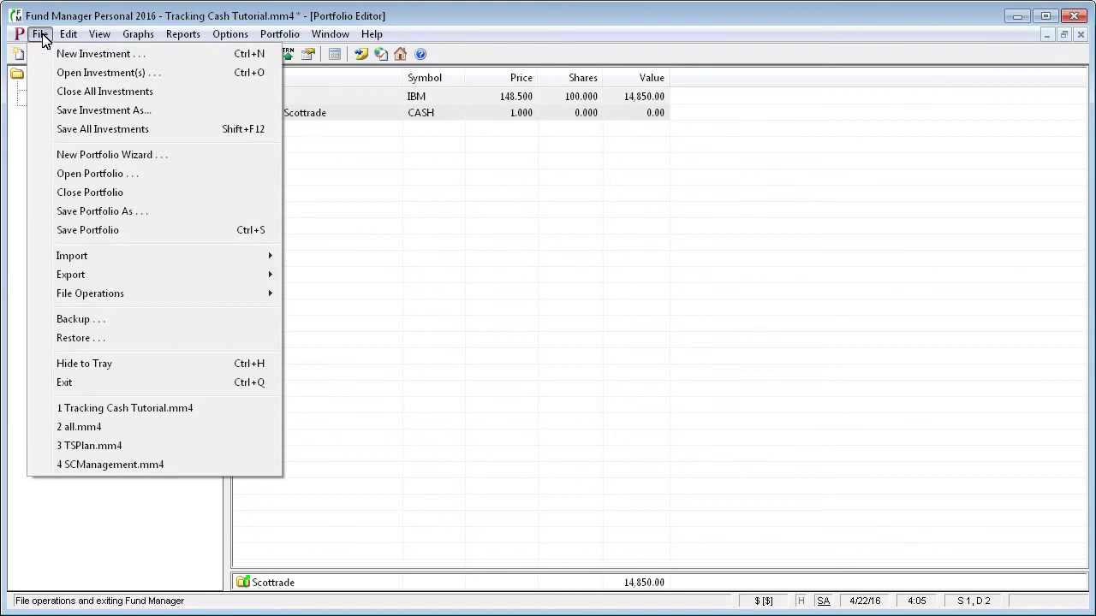
mouse_move(90, 292)
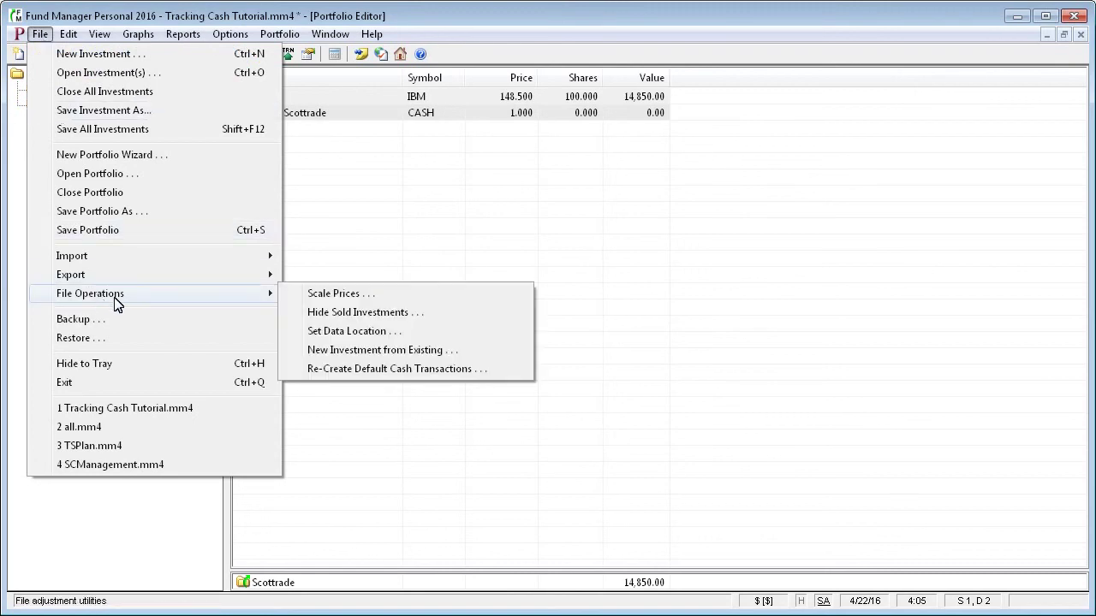
left_click(468, 370)
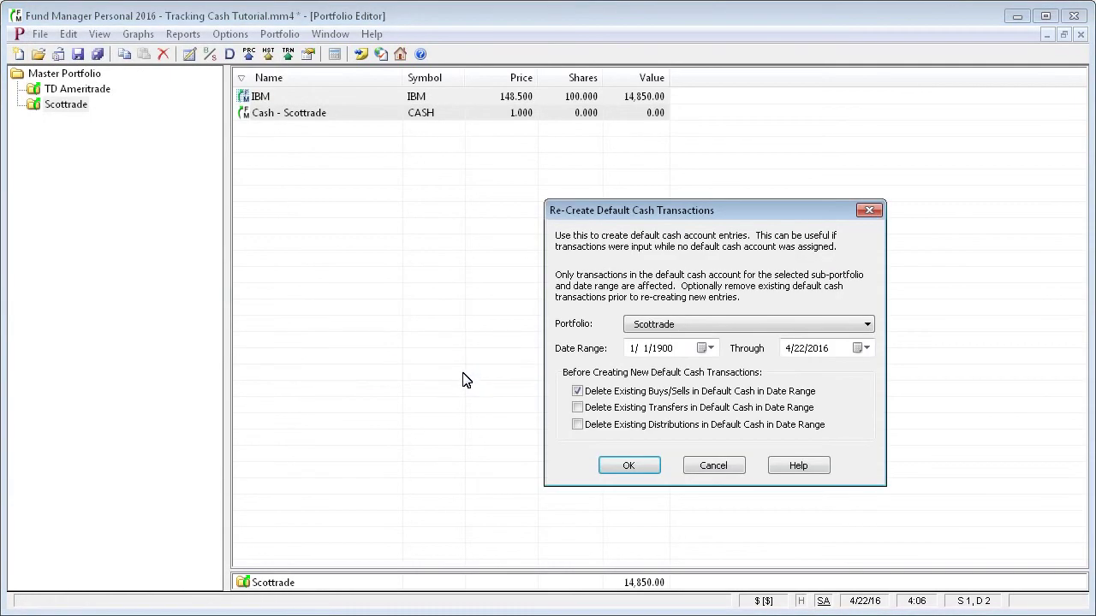
left_click(685, 326)
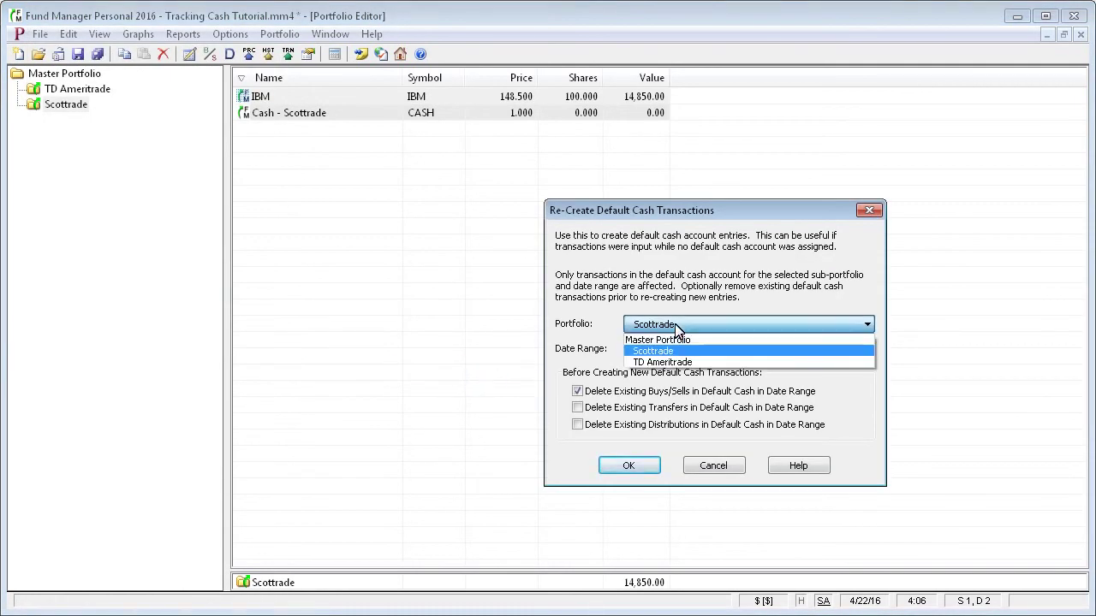
left_click(681, 353)
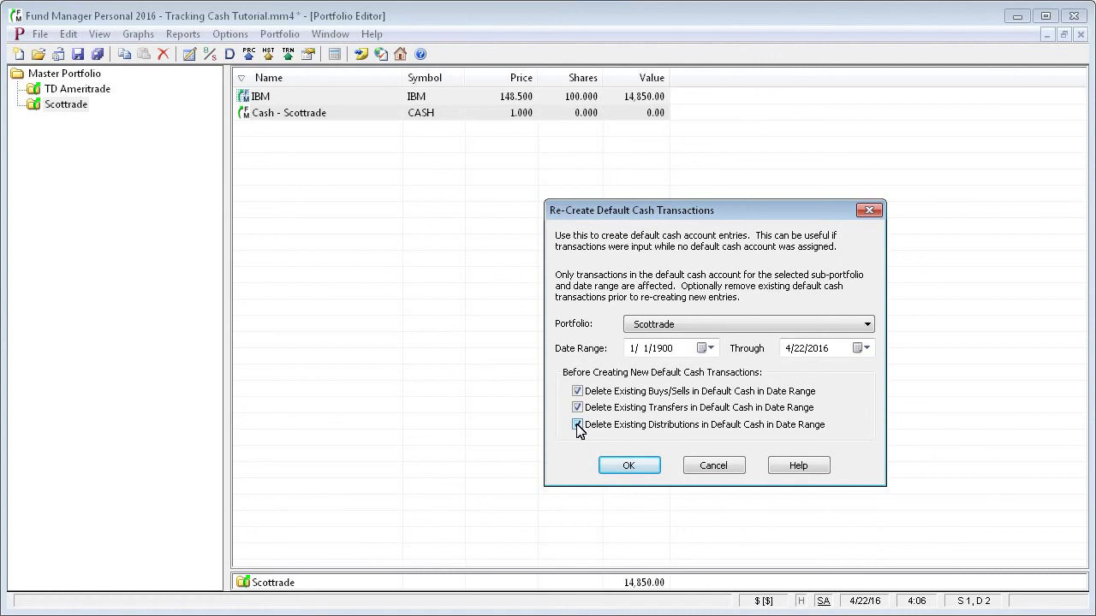
left_click(578, 426)
left_click(633, 469)
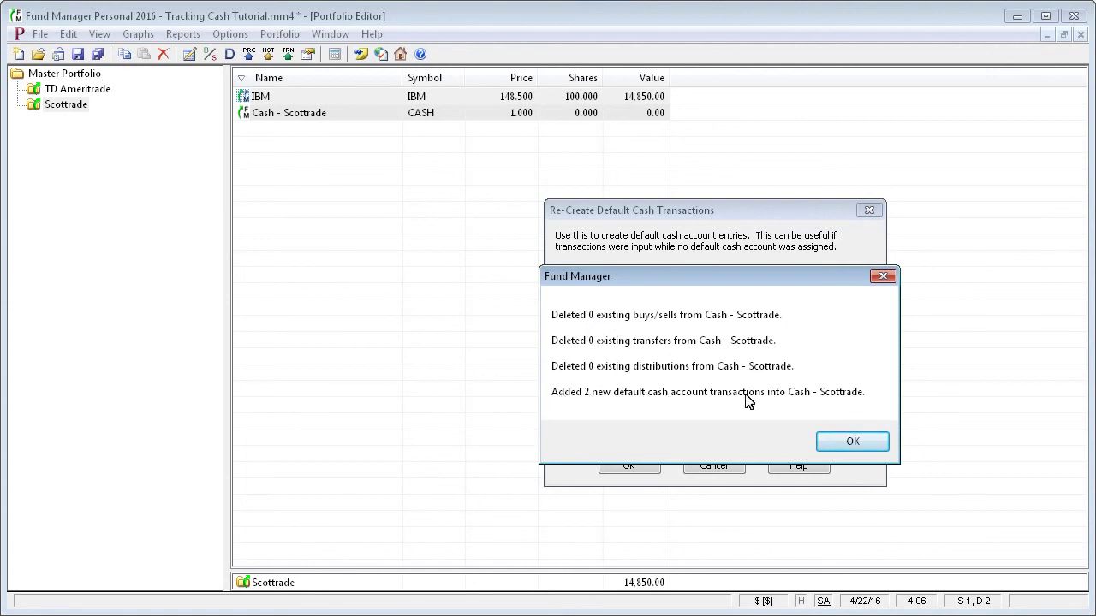
left_click(852, 443)
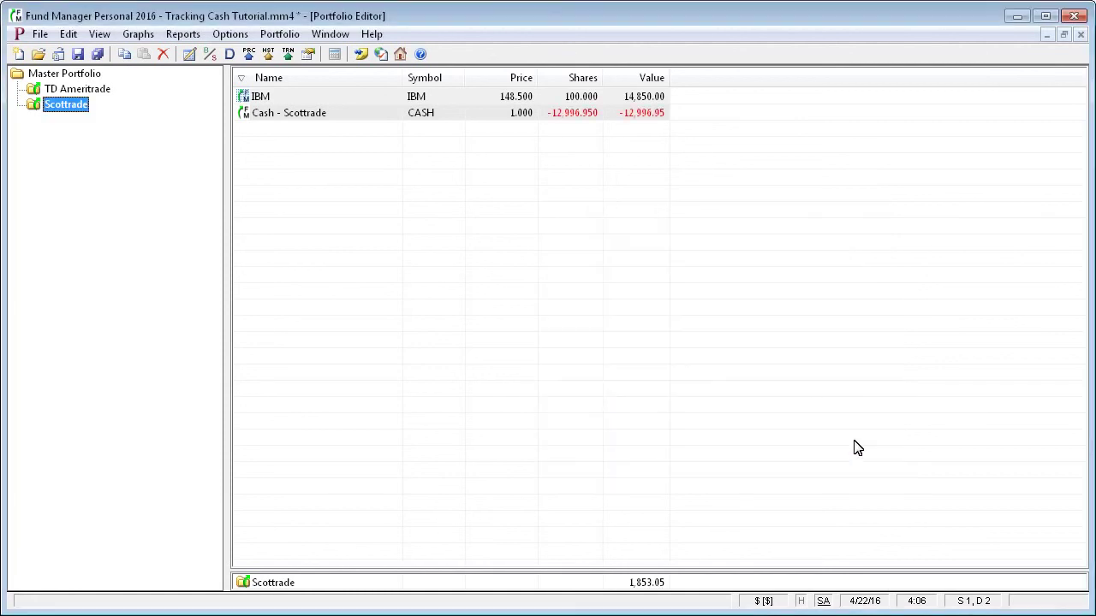
- Review the IBM purchase and dividend entries in the Cash - Scottrade data register
double_click(303, 117)
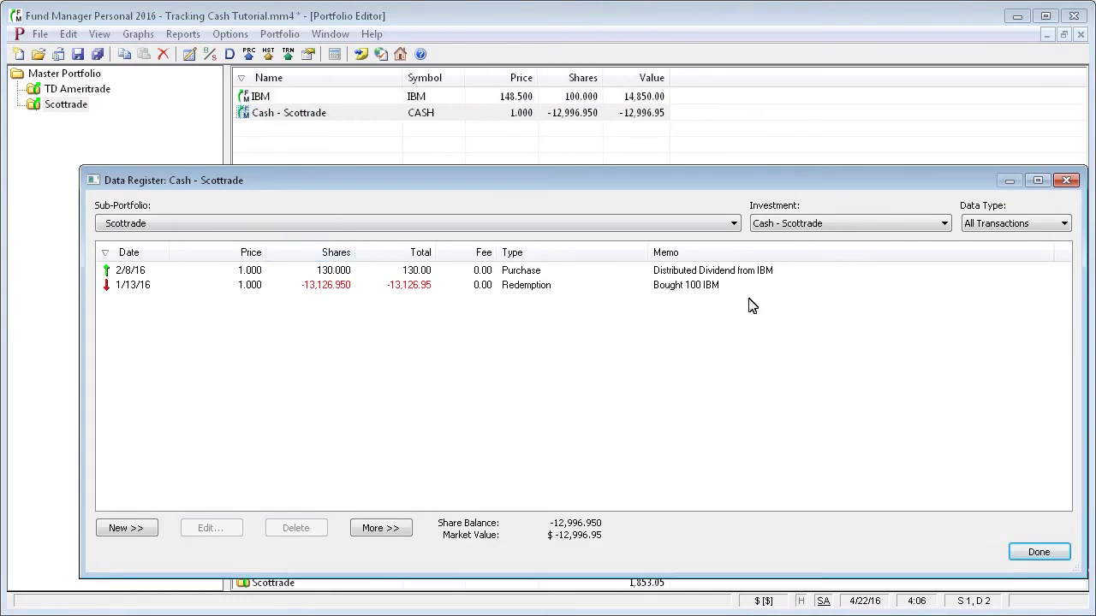
left_click(695, 288)
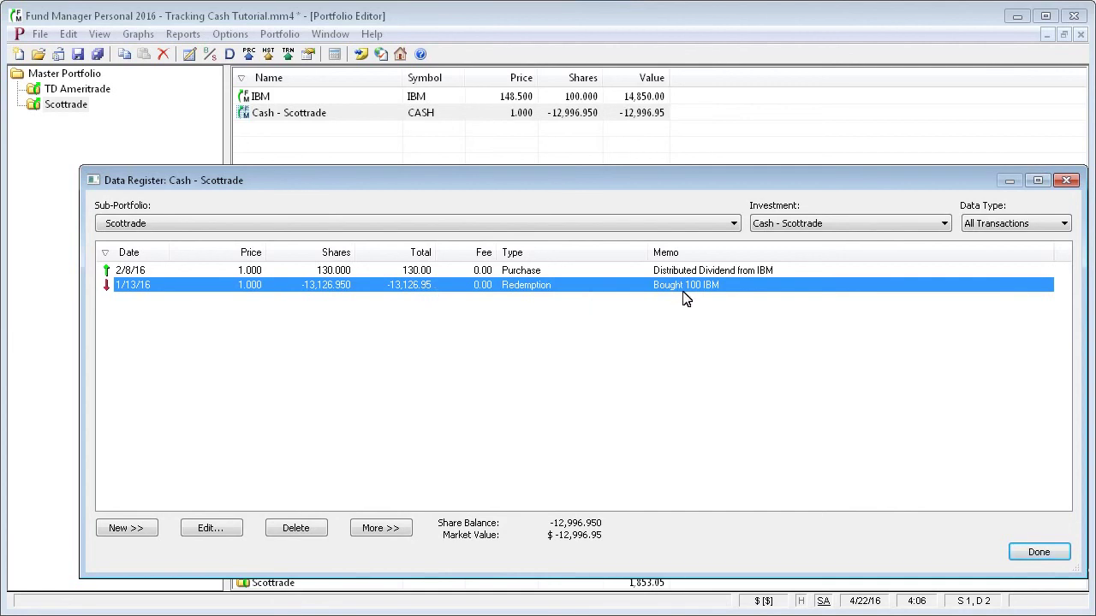
left_click(437, 272)
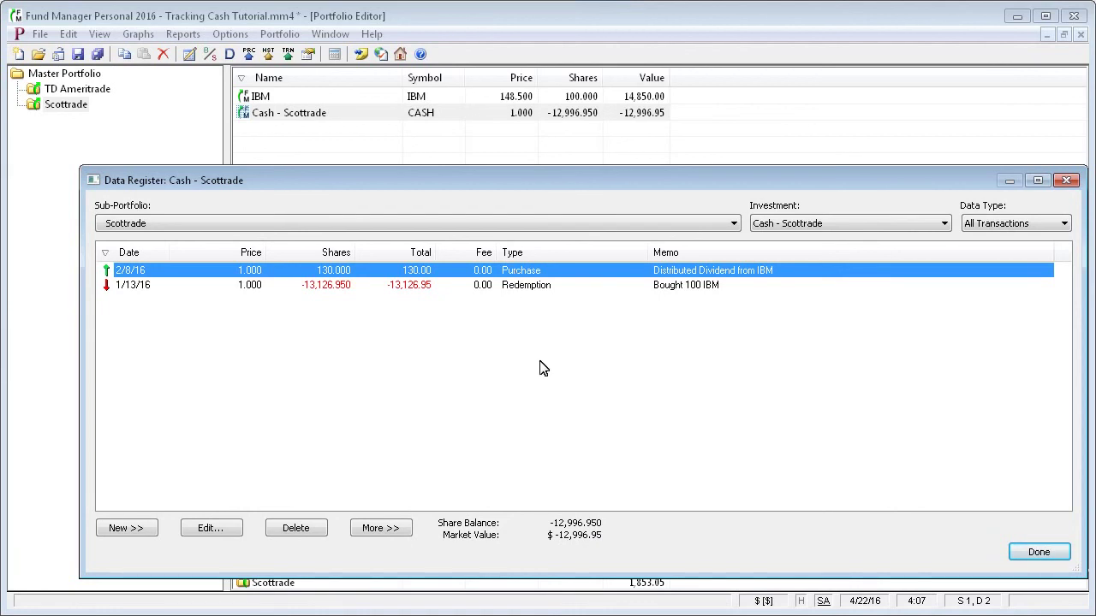
- Record a buy transaction in Cash - Scottrade dated 1/1/2016 with a value of 50000 at price 1
left_click(146, 529)
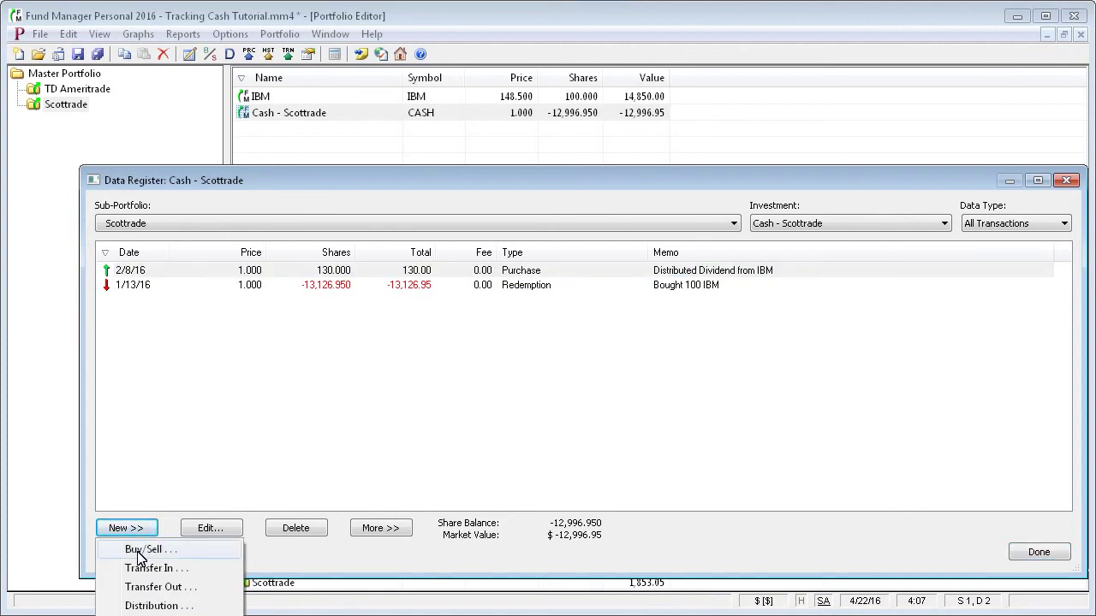
left_click(139, 555)
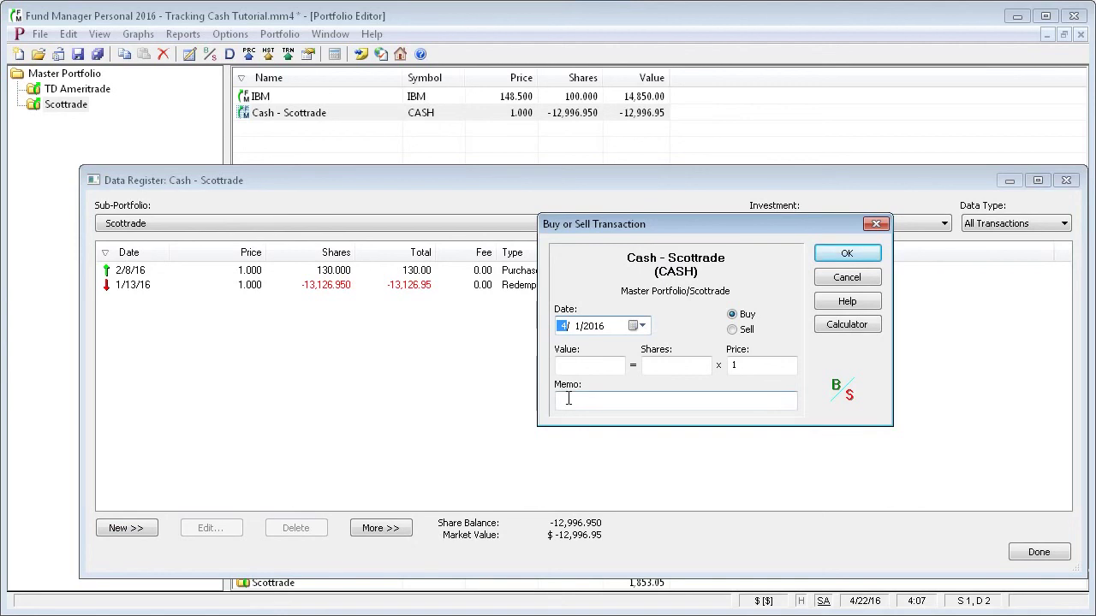
key("Right")
left_click(587, 366)
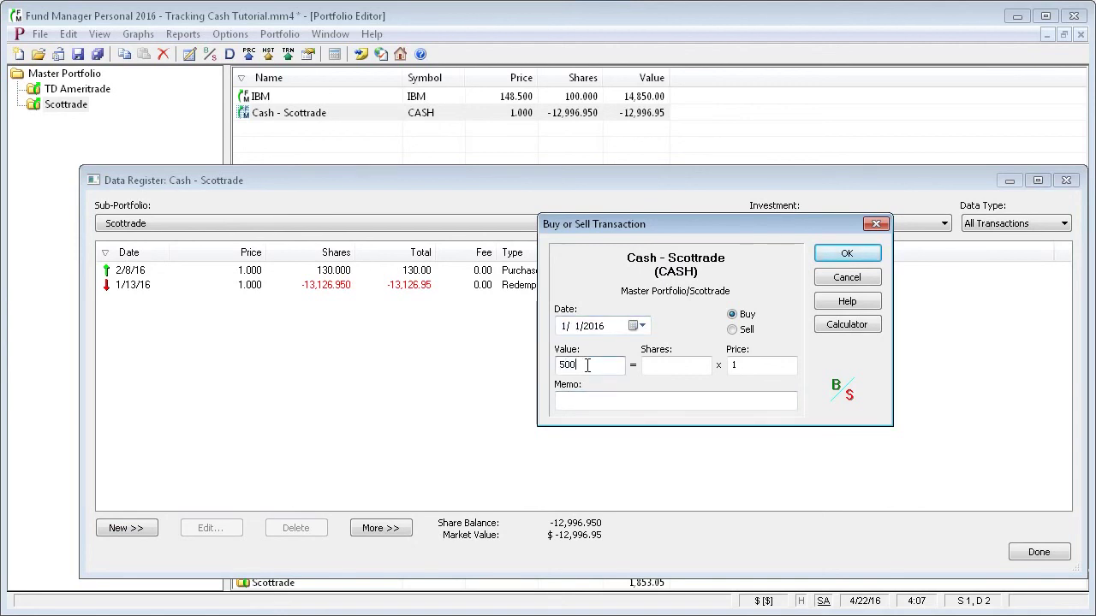
key("Tab")
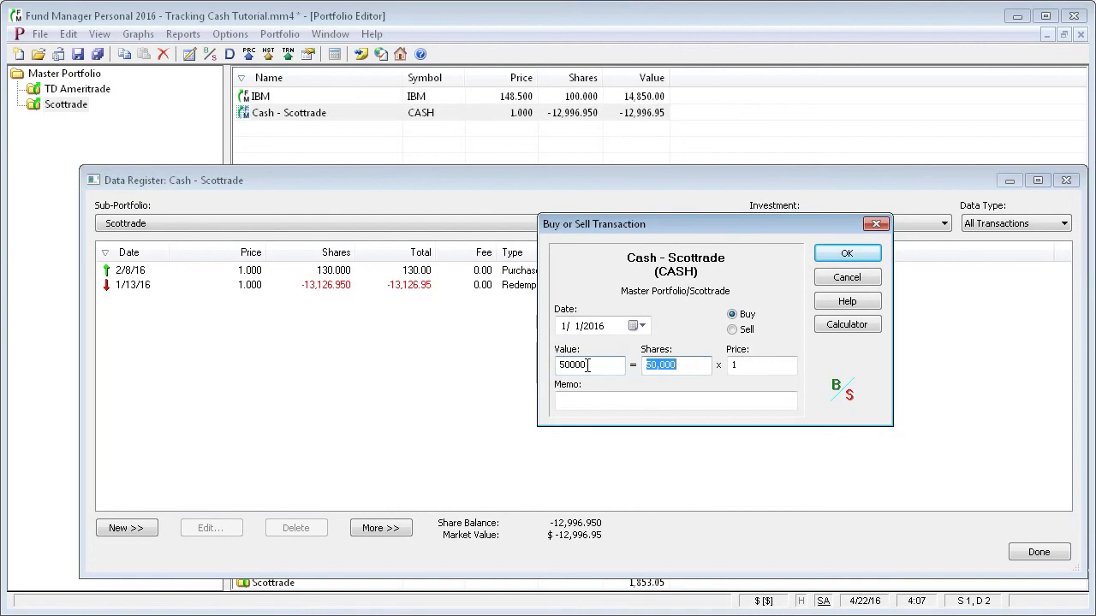
left_click(840, 256)
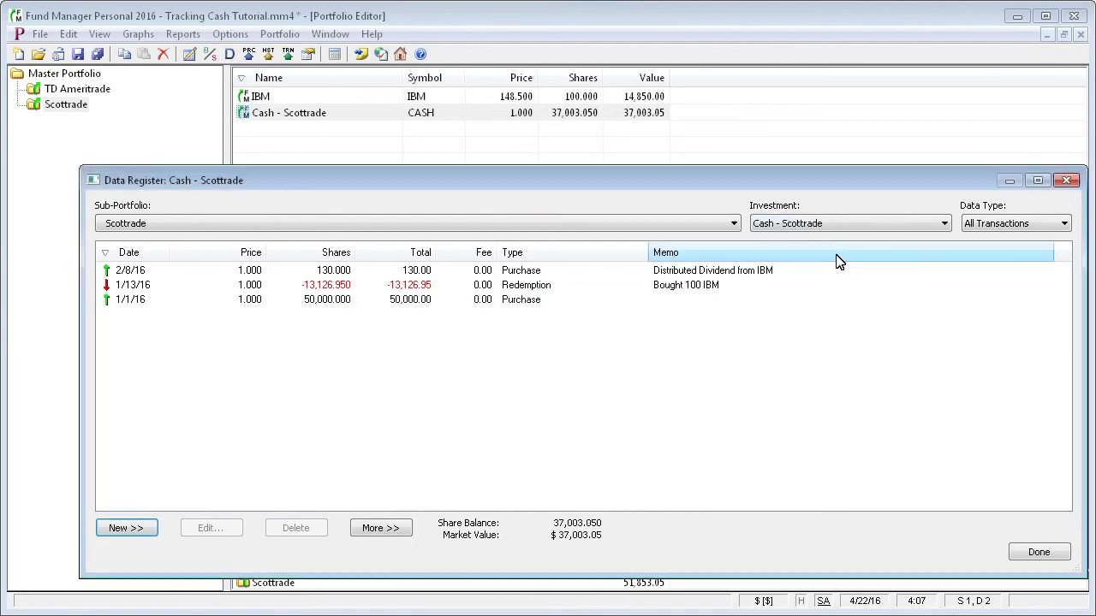
- Review the opening deposit, IBM purchase and dividend entries in Cash - Scottrade, and close its data register
left_click(403, 305)
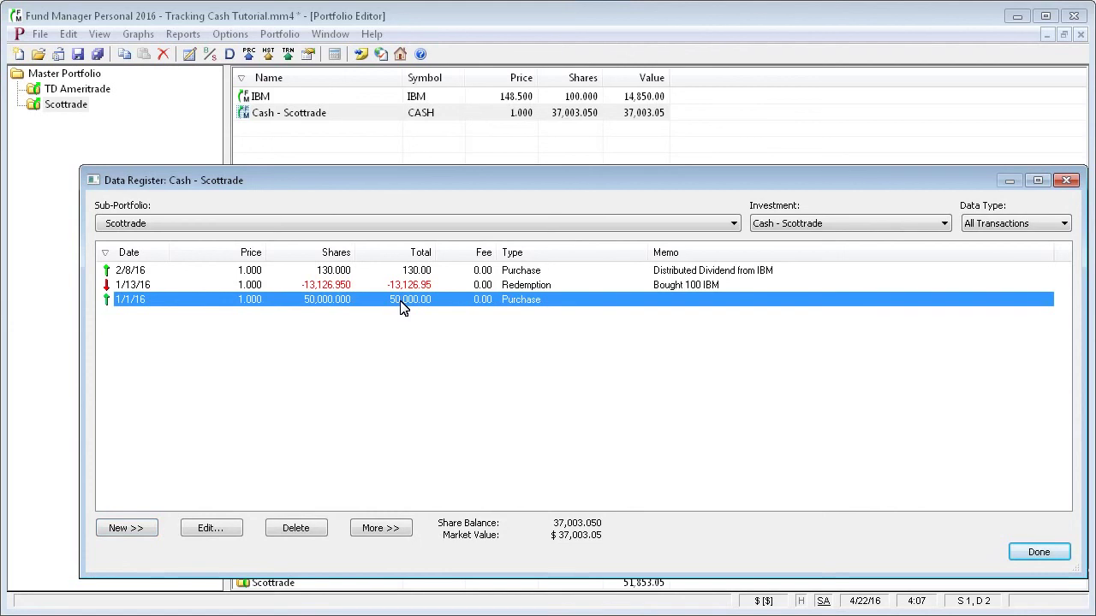
left_click(408, 287)
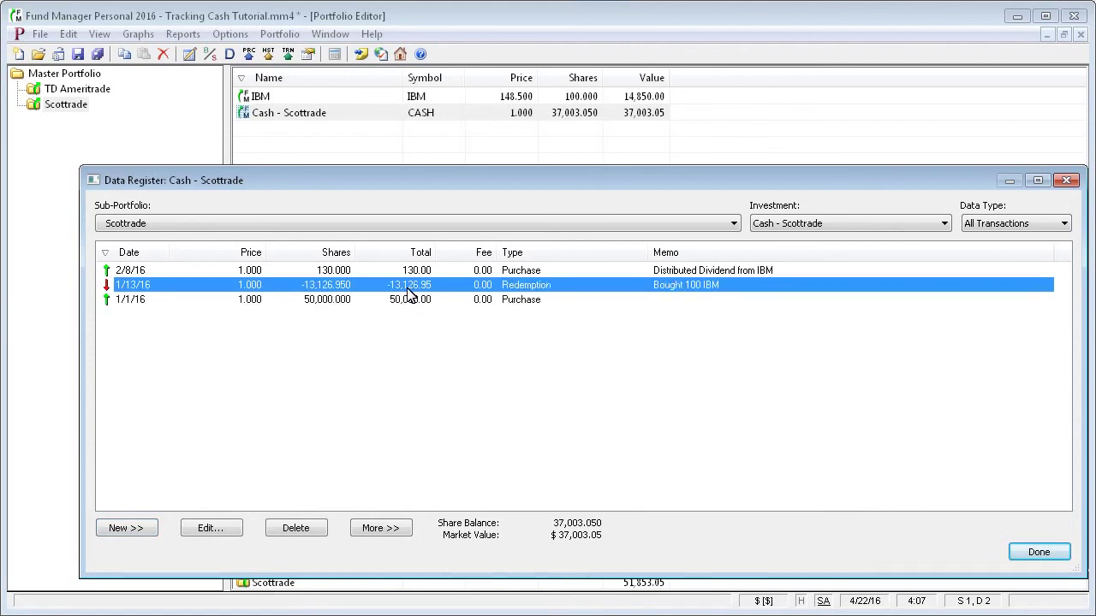
left_click(418, 272)
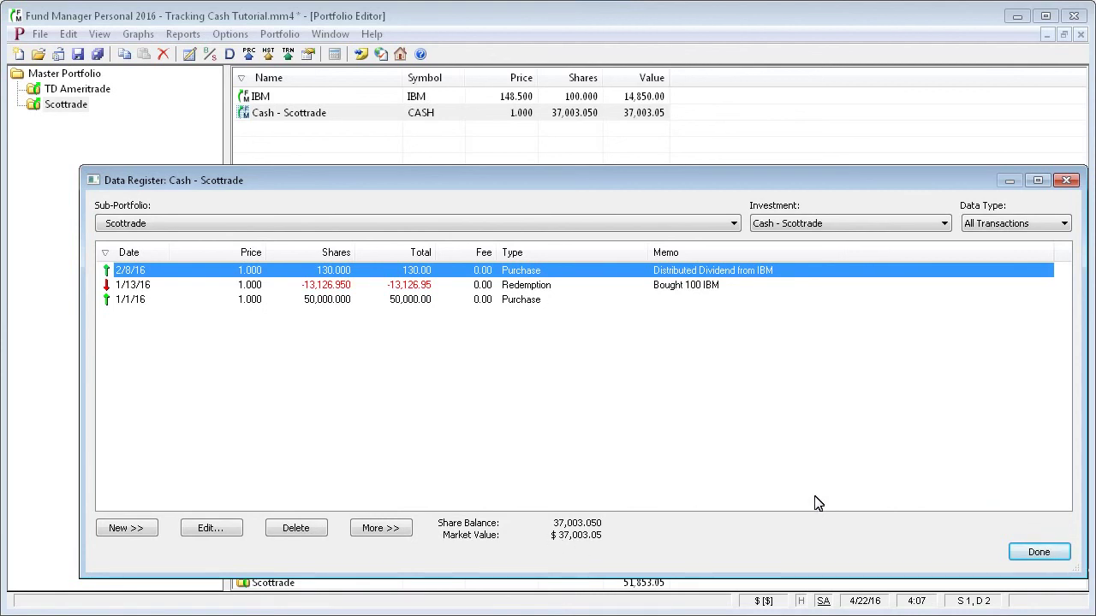
left_click(1038, 552)
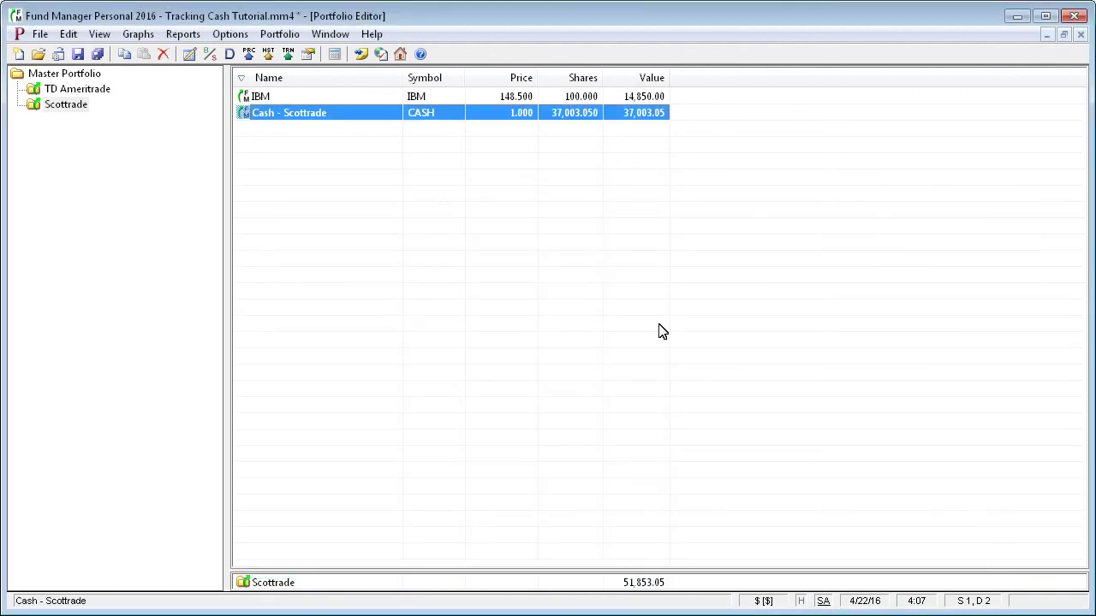